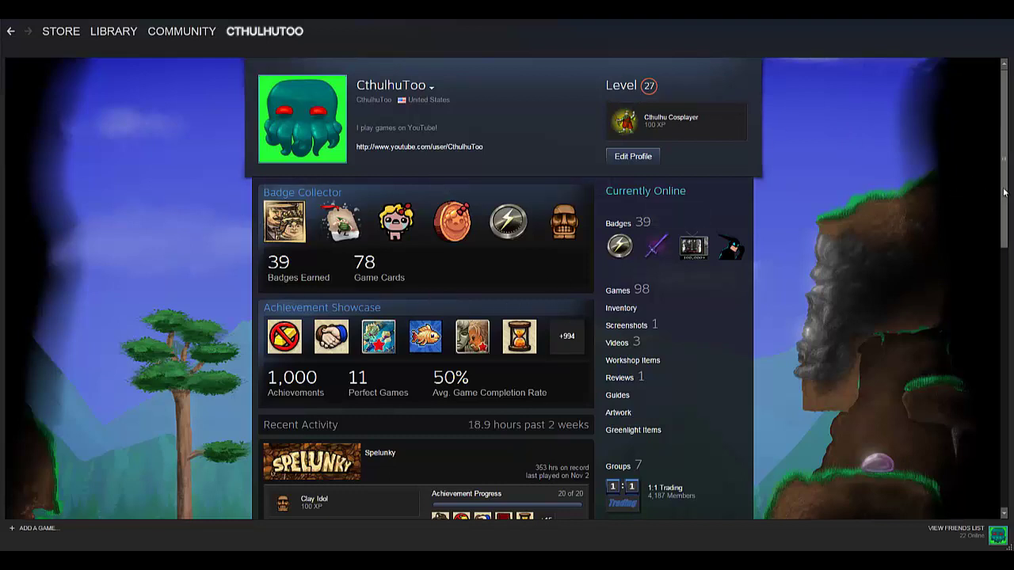
Go to the Steam profile page and reload it.
{"action": "scroll", "coordinate": [1005, 194], "scroll_direction": "down", "scroll_amount": 2}
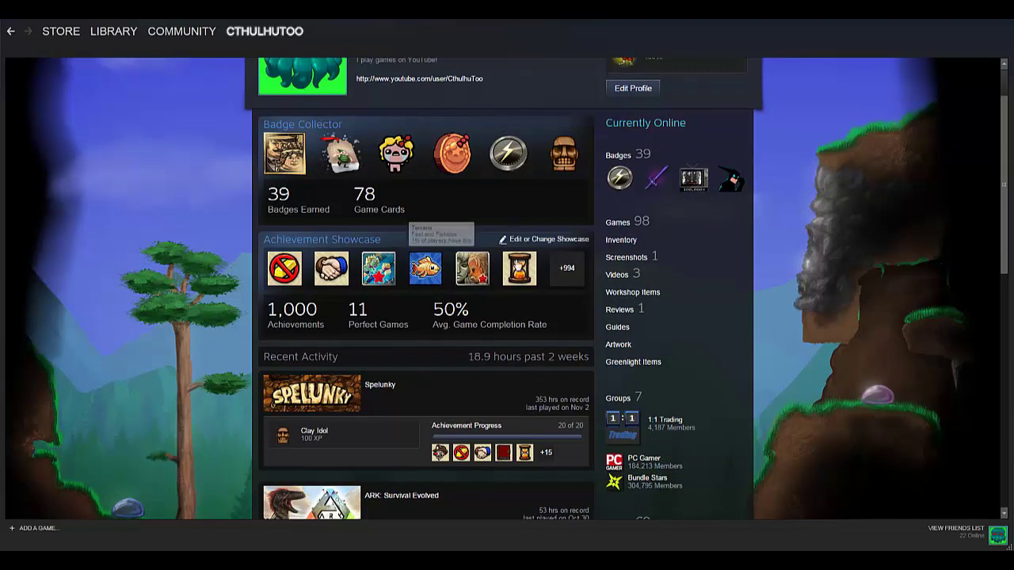
{"action": "scroll", "coordinate": [701, 301], "scroll_direction": "down", "scroll_amount": 5}
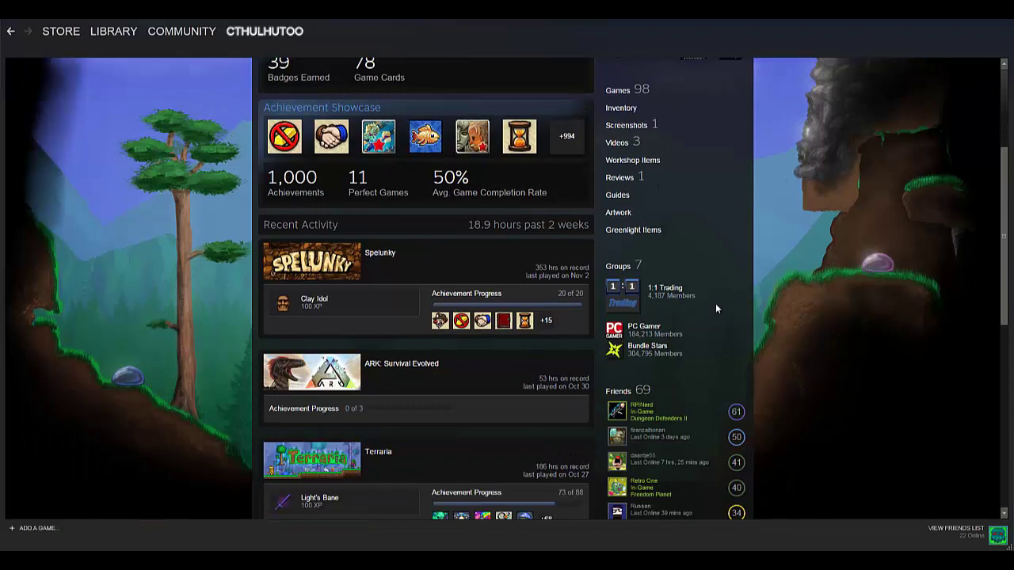
{"action": "scroll", "coordinate": [803, 313], "scroll_direction": "up", "scroll_amount": 6}
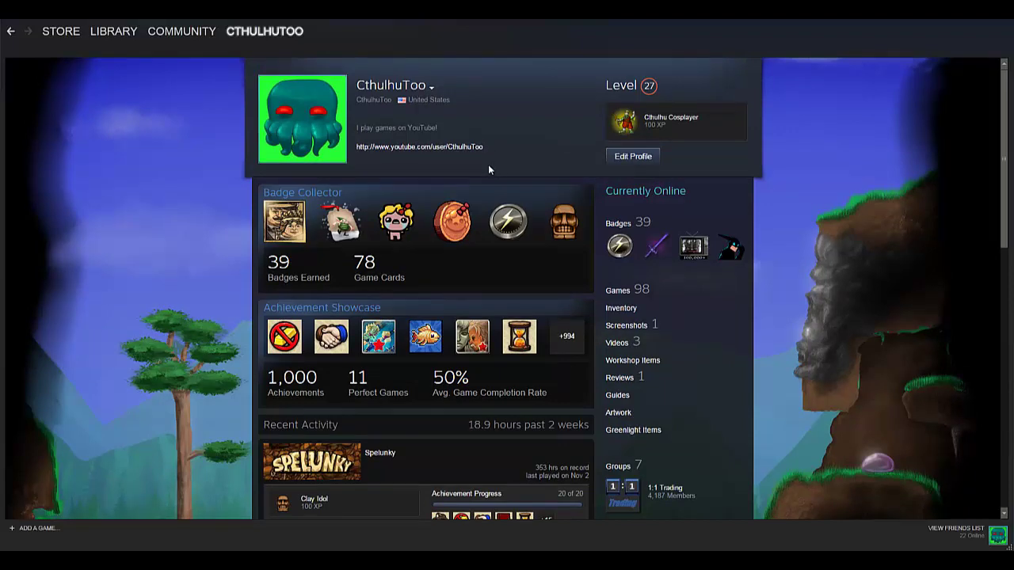
{"action": "mouse_move", "coordinate": [267, 40]}
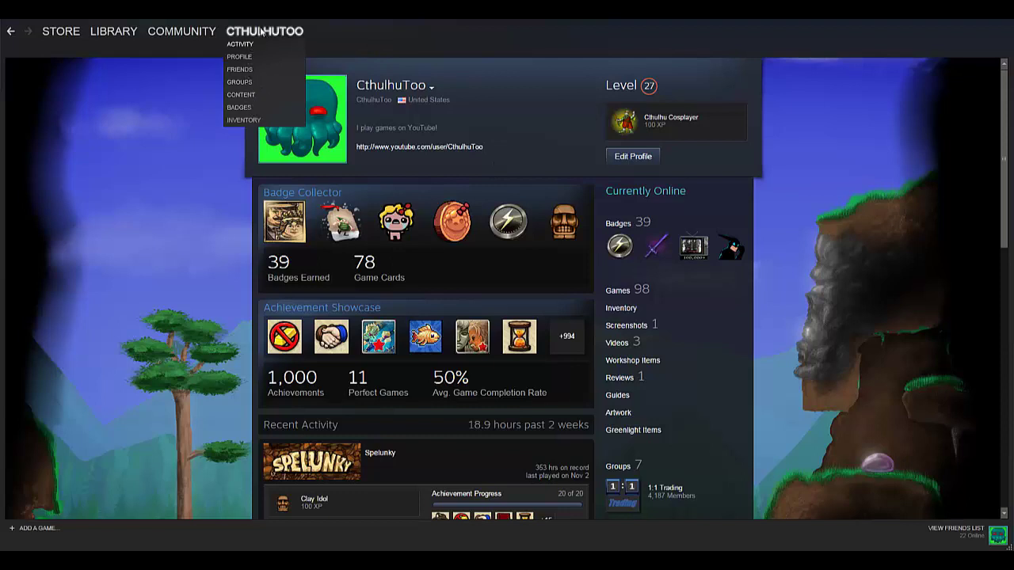
{"action": "left_click", "coordinate": [242, 57]}
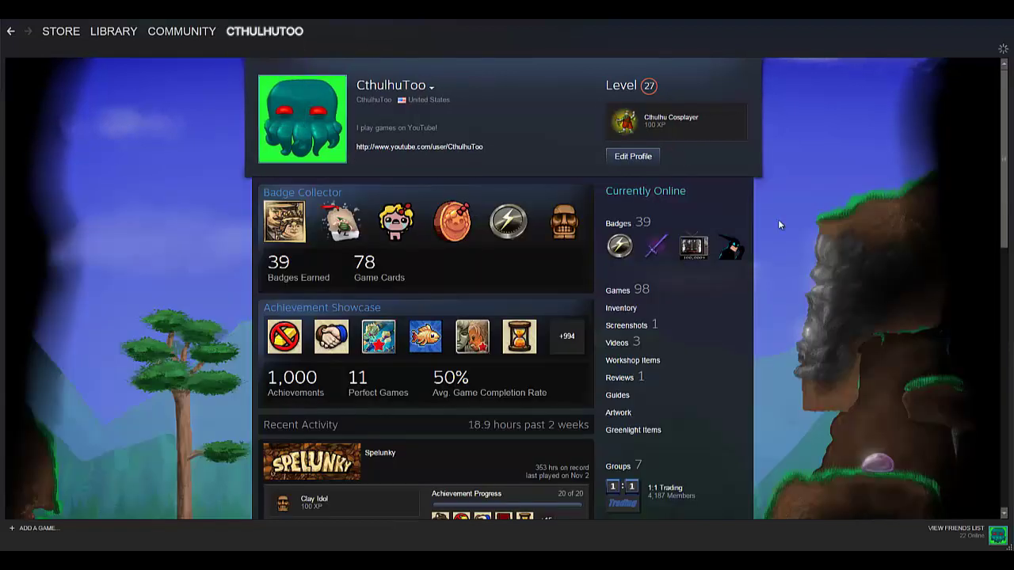
{"action": "left_click", "coordinate": [998, 538]}
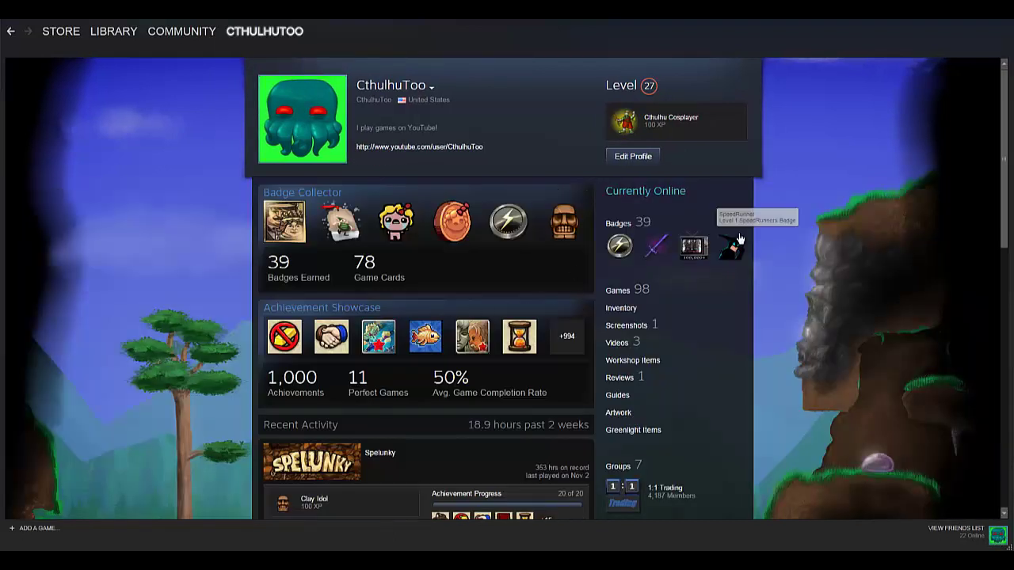
Open Edit Profile and review the background, featured badge, group and showcase sections.
{"action": "left_click", "coordinate": [633, 156]}
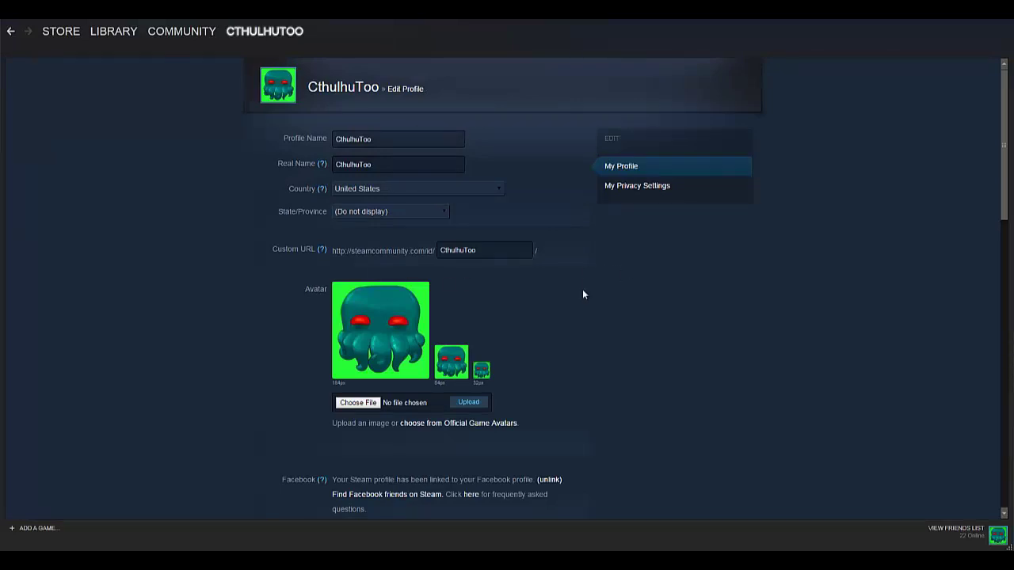
{"action": "scroll", "coordinate": [582, 294], "scroll_direction": "down", "scroll_amount": 1}
{"action": "scroll", "coordinate": [661, 230], "scroll_direction": "down", "scroll_amount": 3}
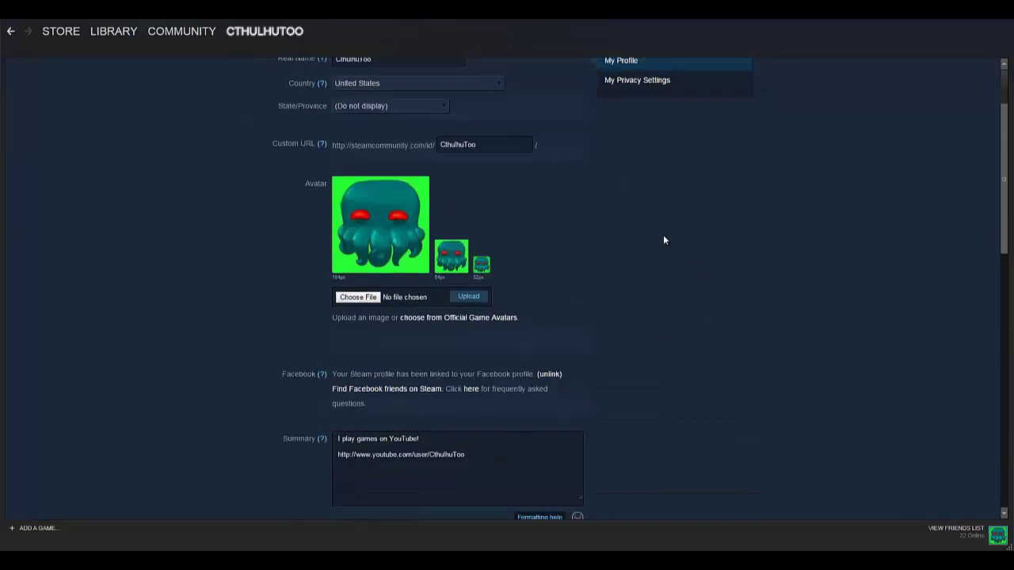
{"action": "scroll", "coordinate": [663, 223], "scroll_direction": "down", "scroll_amount": 3}
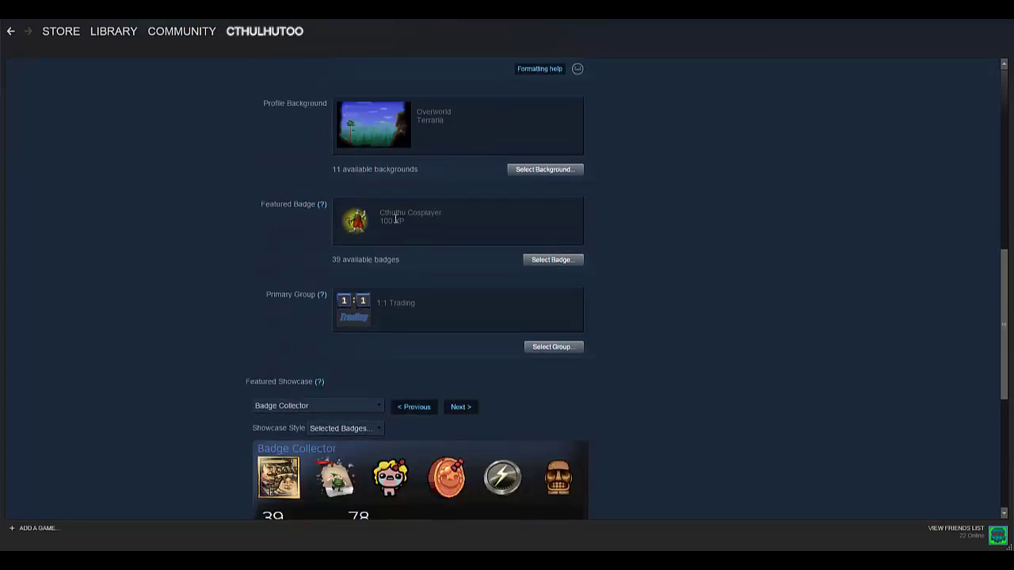
{"action": "scroll", "coordinate": [491, 283], "scroll_direction": "down", "scroll_amount": 1}
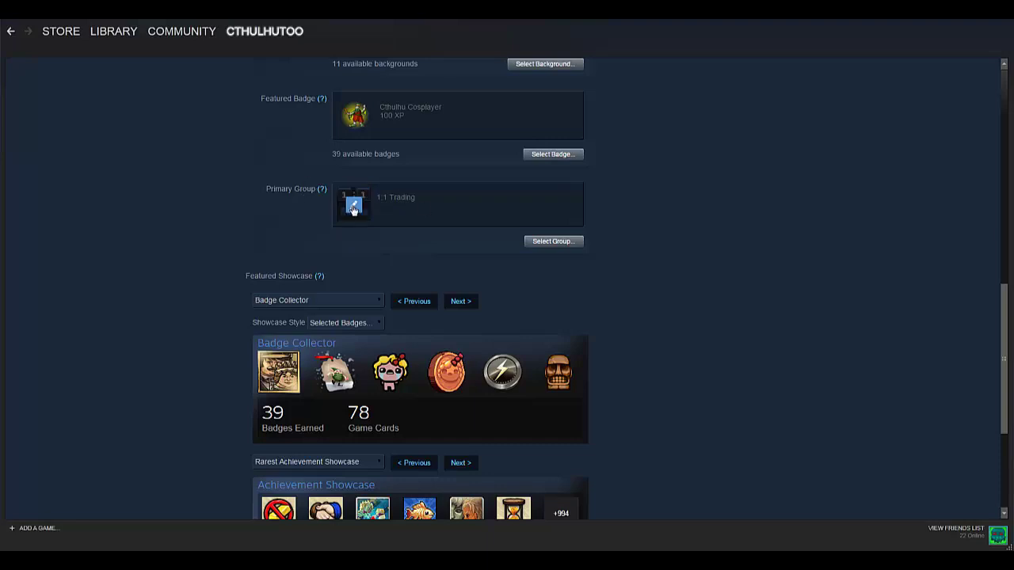
{"action": "scroll", "coordinate": [474, 211], "scroll_direction": "down", "scroll_amount": 2}
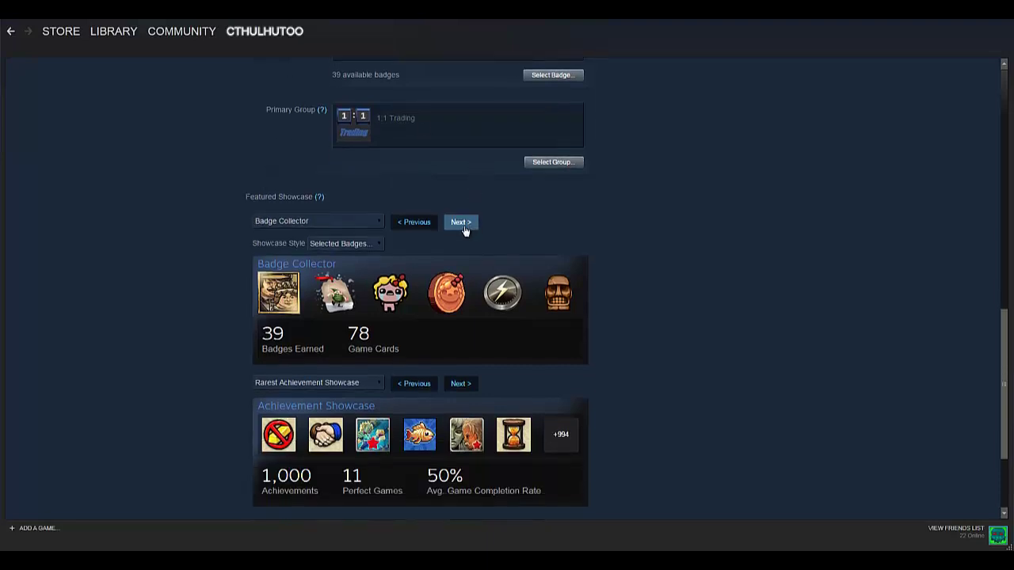
{"action": "scroll", "coordinate": [381, 321], "scroll_direction": "up", "scroll_amount": 1}
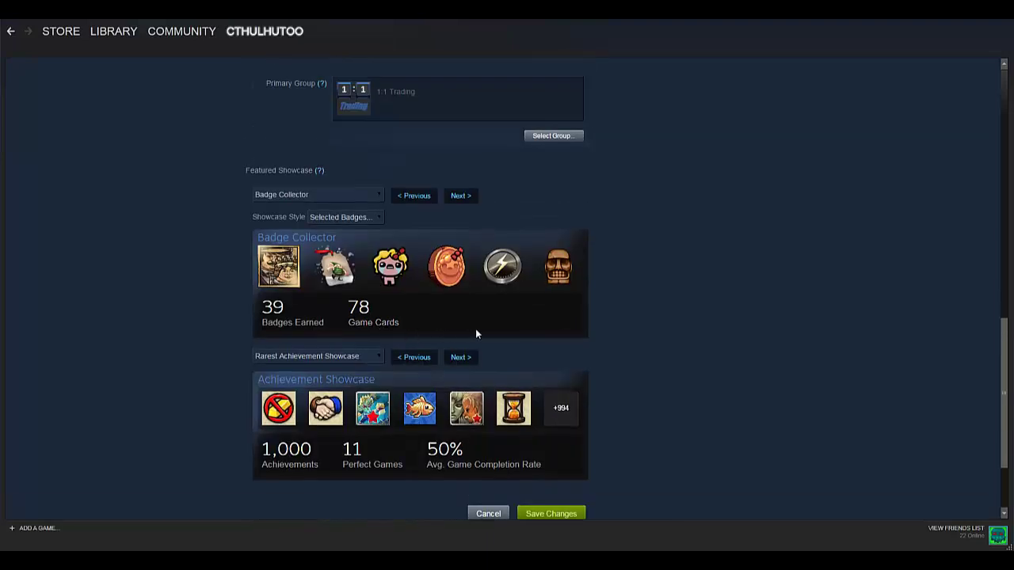
{"action": "scroll", "coordinate": [475, 328], "scroll_direction": "up", "scroll_amount": 1}
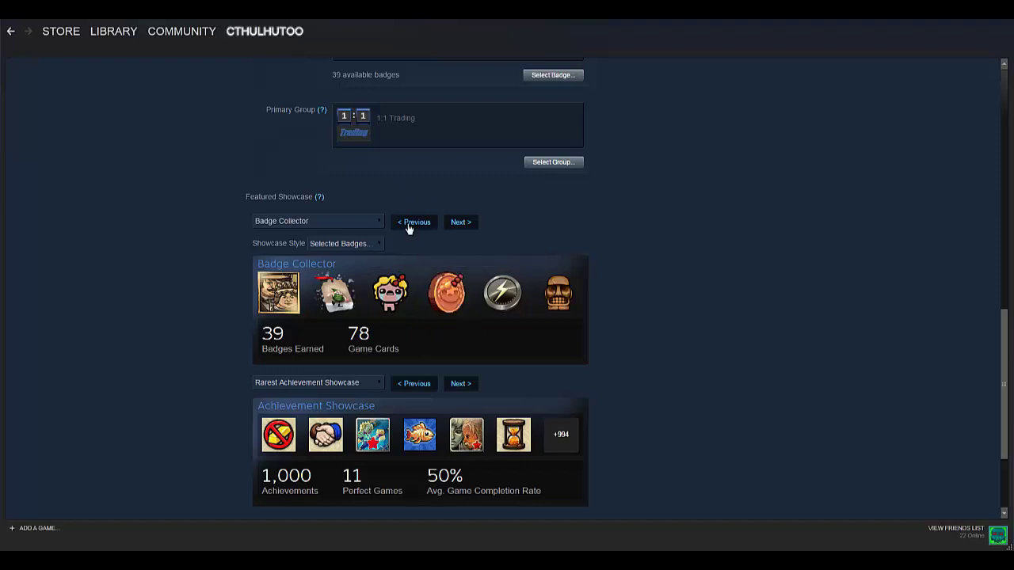
{"action": "scroll", "coordinate": [475, 245], "scroll_direction": "up", "scroll_amount": 1}
{"action": "scroll", "coordinate": [486, 250], "scroll_direction": "up", "scroll_amount": 1}
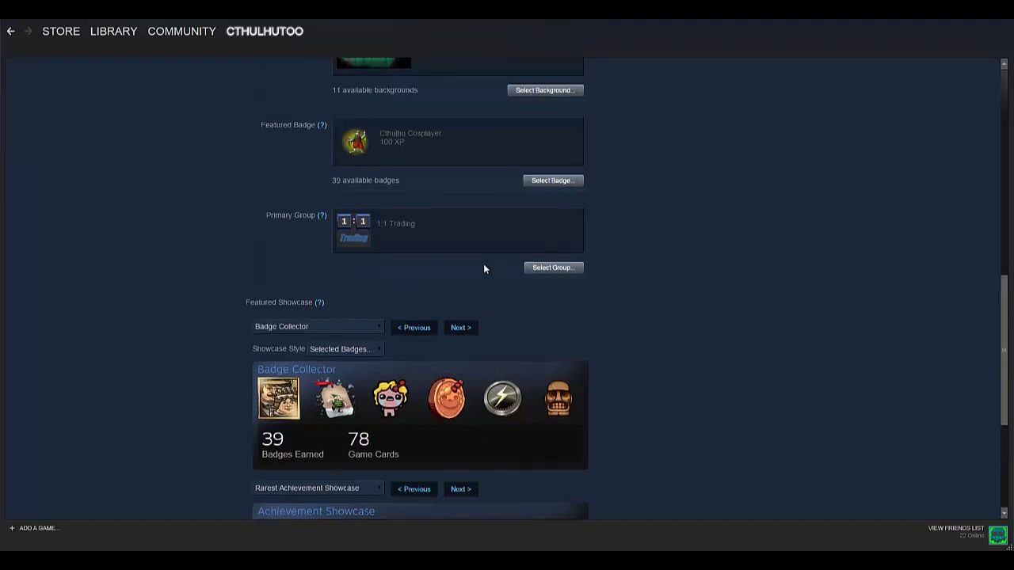
{"action": "scroll", "coordinate": [484, 263], "scroll_direction": "down", "scroll_amount": 2}
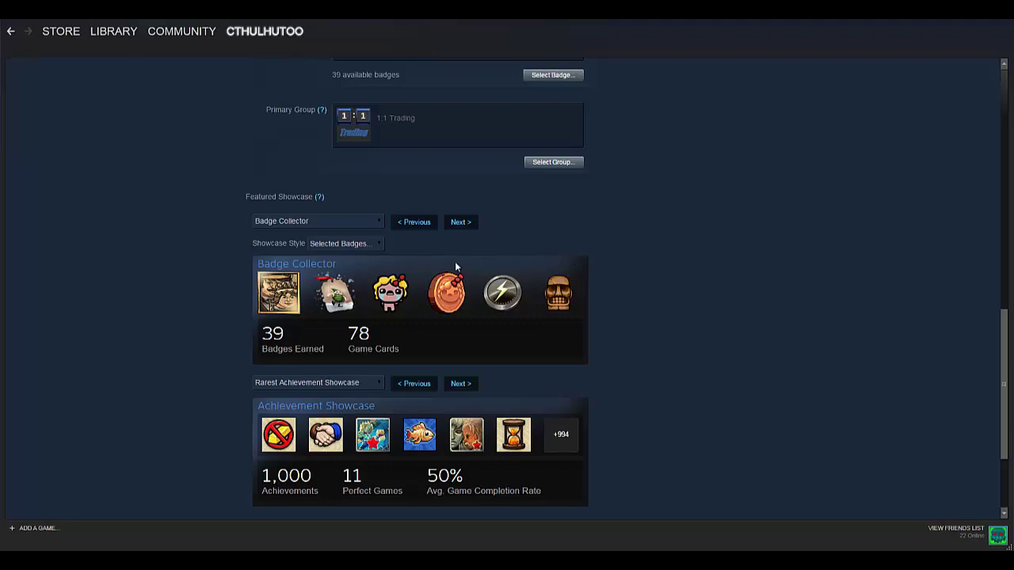
{"action": "scroll", "coordinate": [665, 367], "scroll_direction": "down", "scroll_amount": 1}
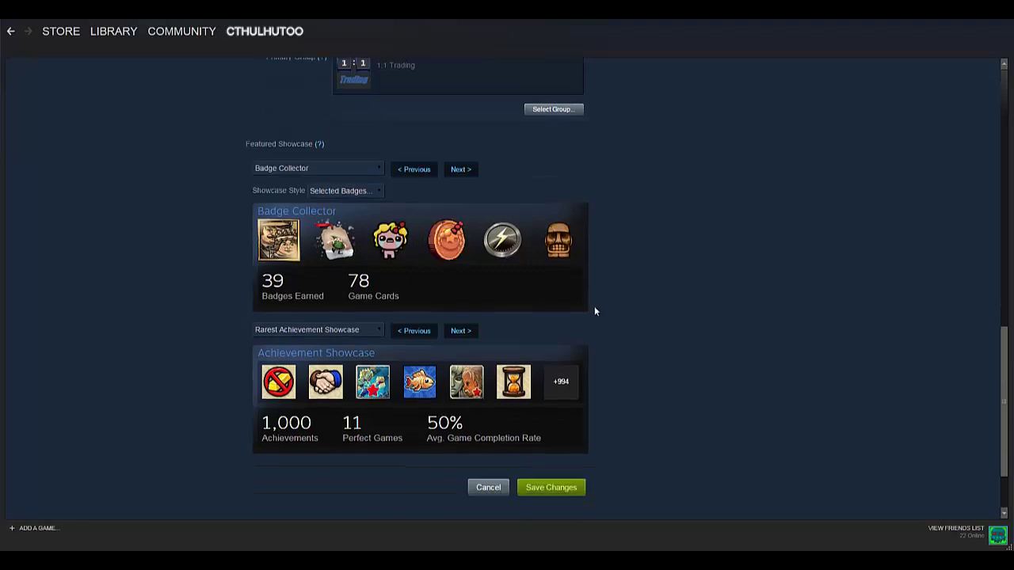
{"action": "scroll", "coordinate": [598, 309], "scroll_direction": "up", "scroll_amount": 6}
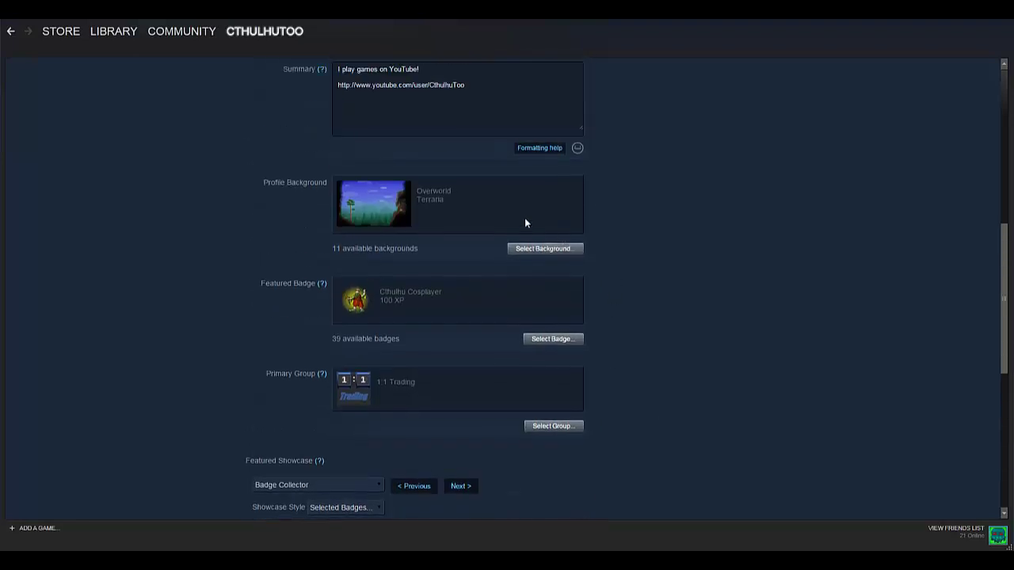
{"action": "scroll", "coordinate": [526, 218], "scroll_direction": "down", "scroll_amount": 1}
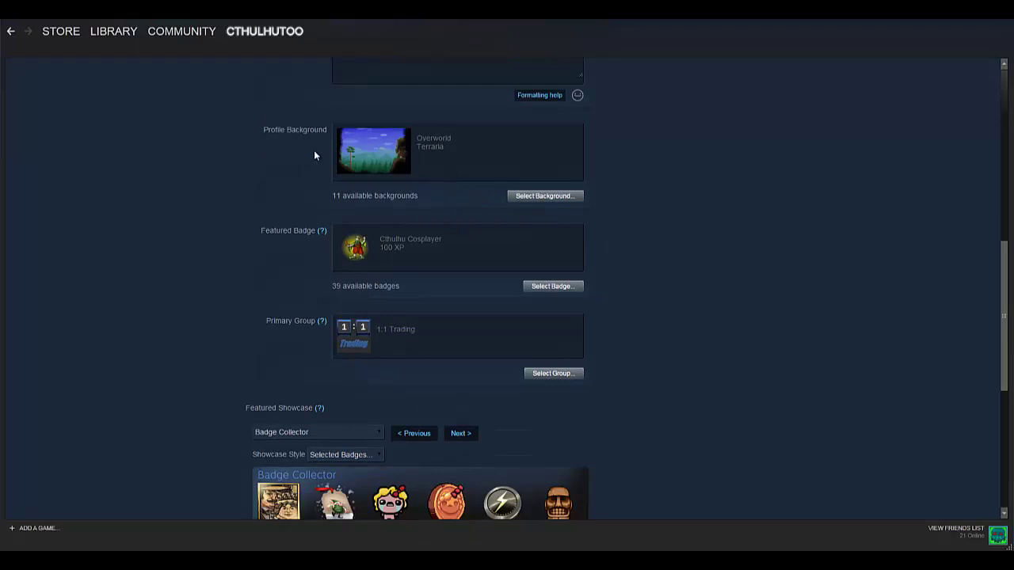
Browse the available profile backgrounds and set Exhibit Room as the background.
{"action": "left_click", "coordinate": [547, 197]}
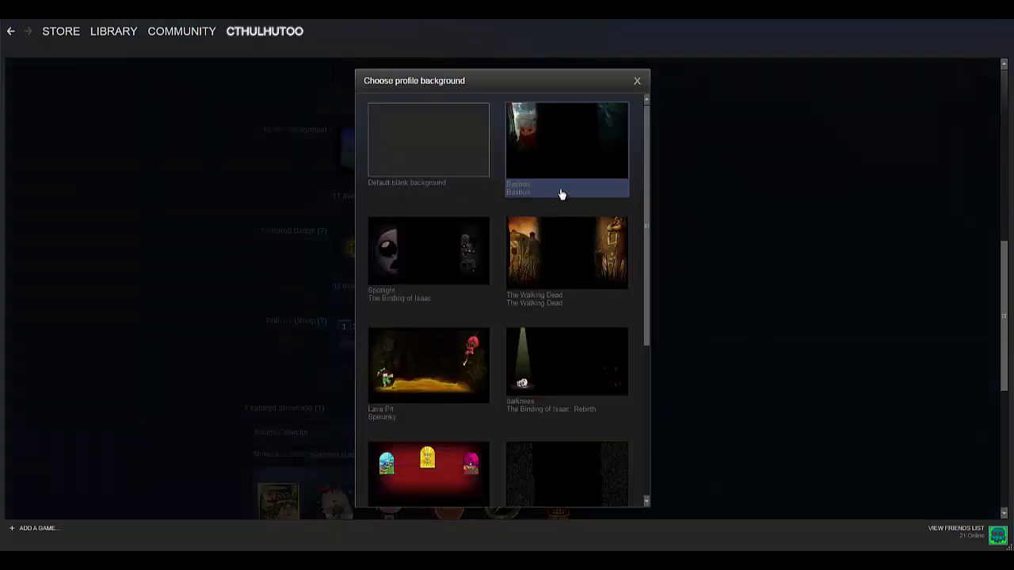
{"action": "scroll", "coordinate": [567, 198], "scroll_direction": "down", "scroll_amount": 5}
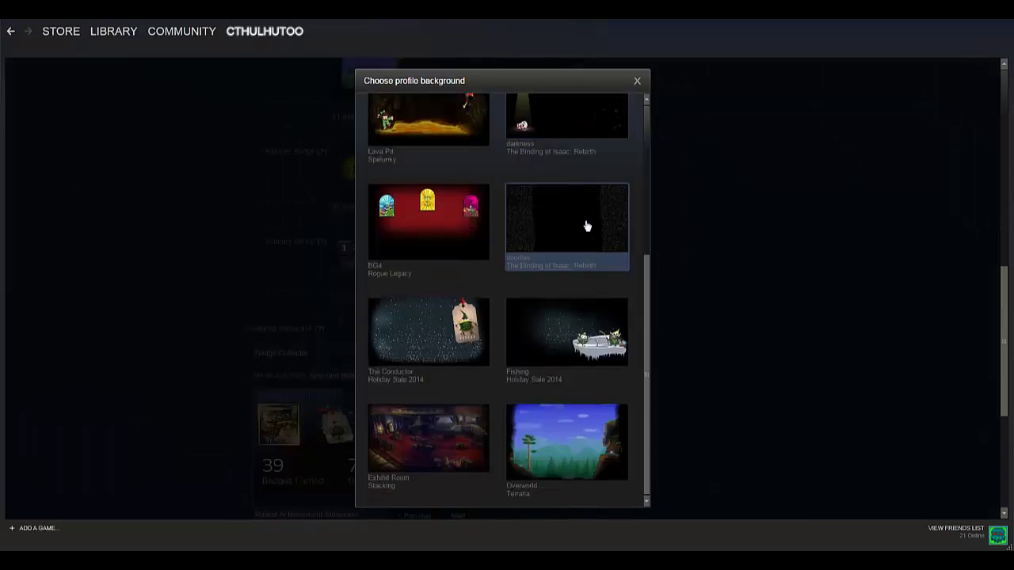
{"action": "scroll", "coordinate": [511, 313], "scroll_direction": "up", "scroll_amount": 5}
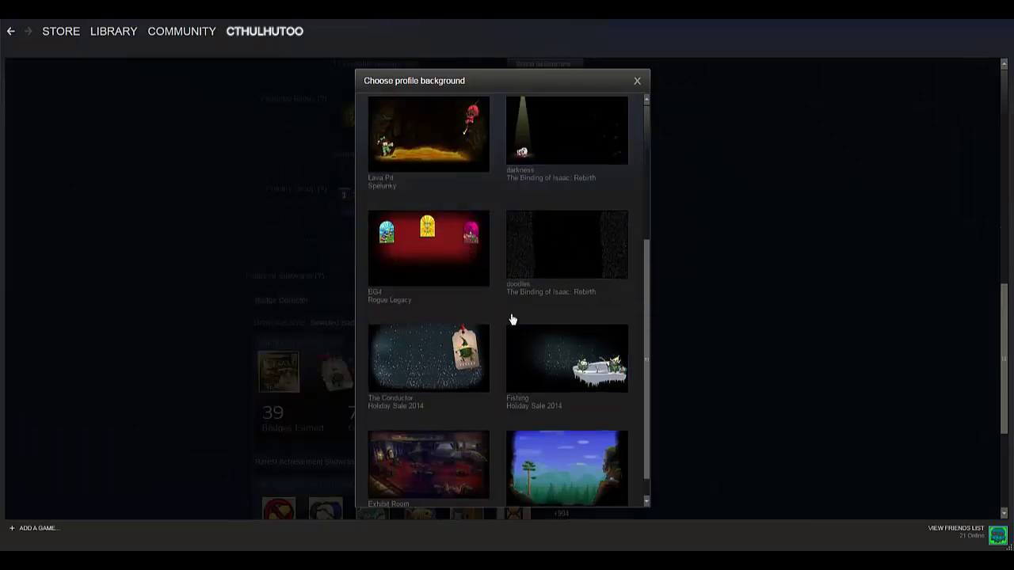
{"action": "scroll", "coordinate": [512, 313], "scroll_direction": "up", "scroll_amount": 3}
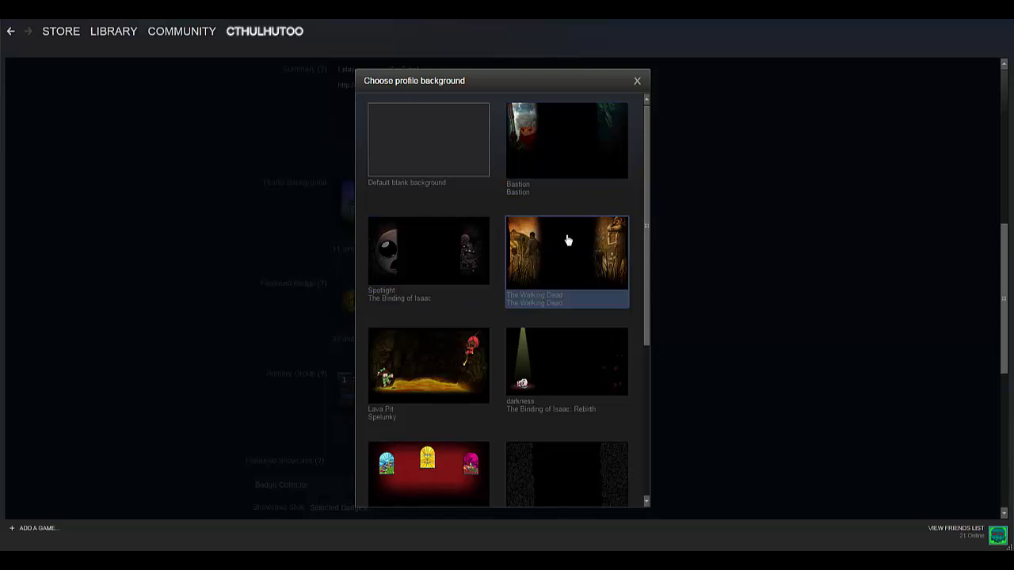
{"action": "scroll", "coordinate": [568, 240], "scroll_direction": "down", "scroll_amount": 1}
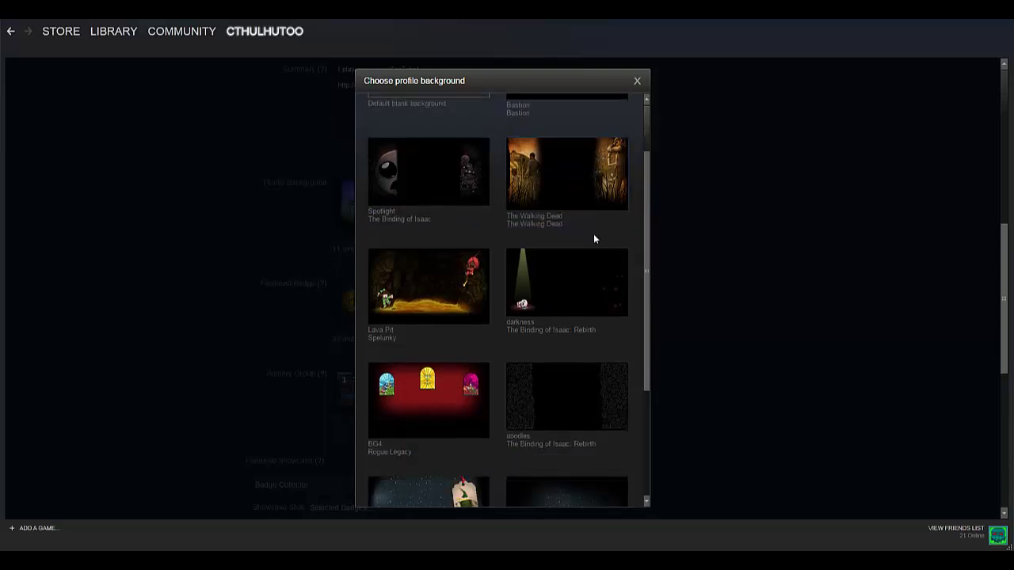
{"action": "scroll", "coordinate": [593, 234], "scroll_direction": "up", "scroll_amount": 1}
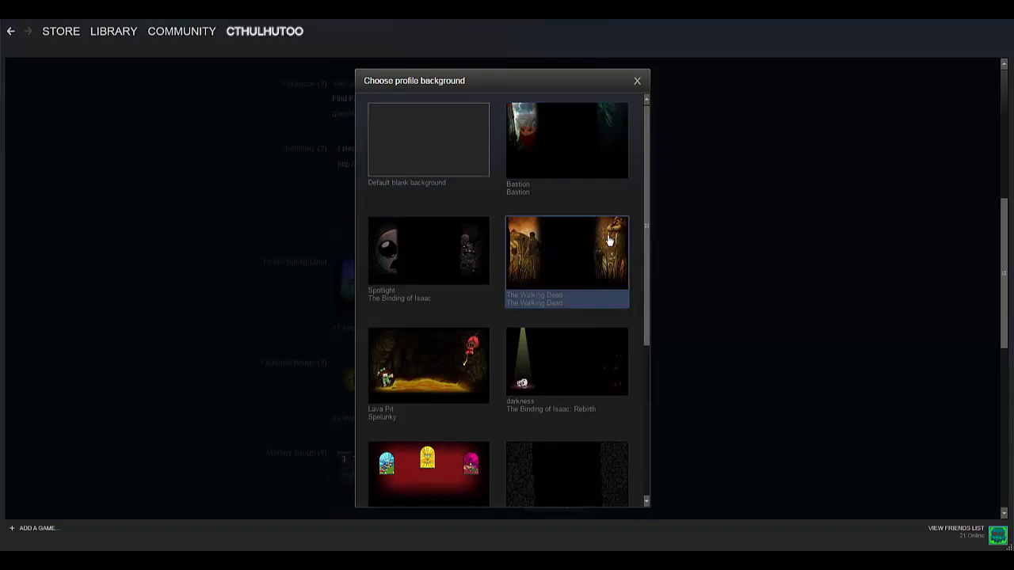
{"action": "scroll", "coordinate": [608, 236], "scroll_direction": "down", "scroll_amount": 1}
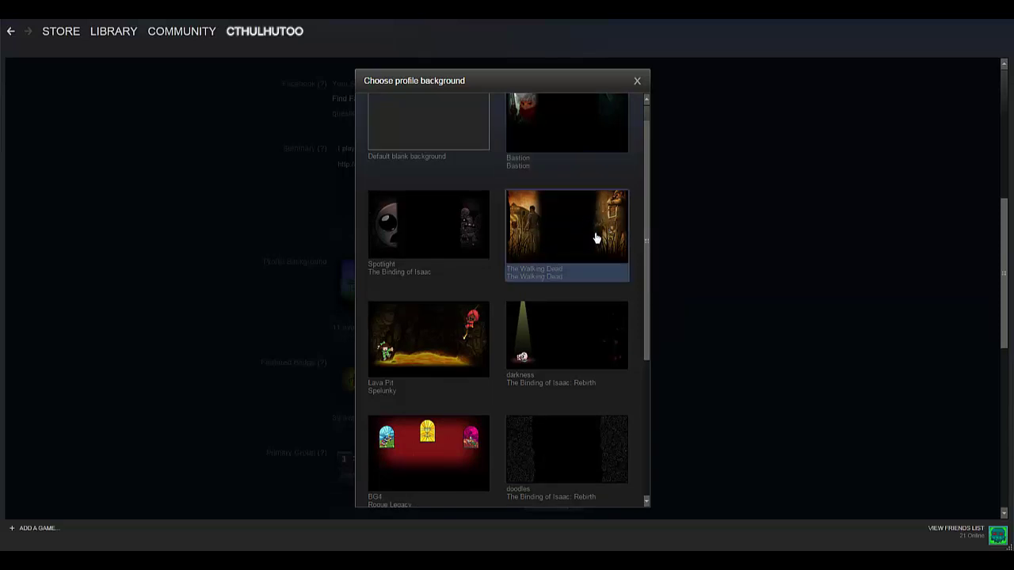
{"action": "scroll", "coordinate": [567, 253], "scroll_direction": "down", "scroll_amount": 1}
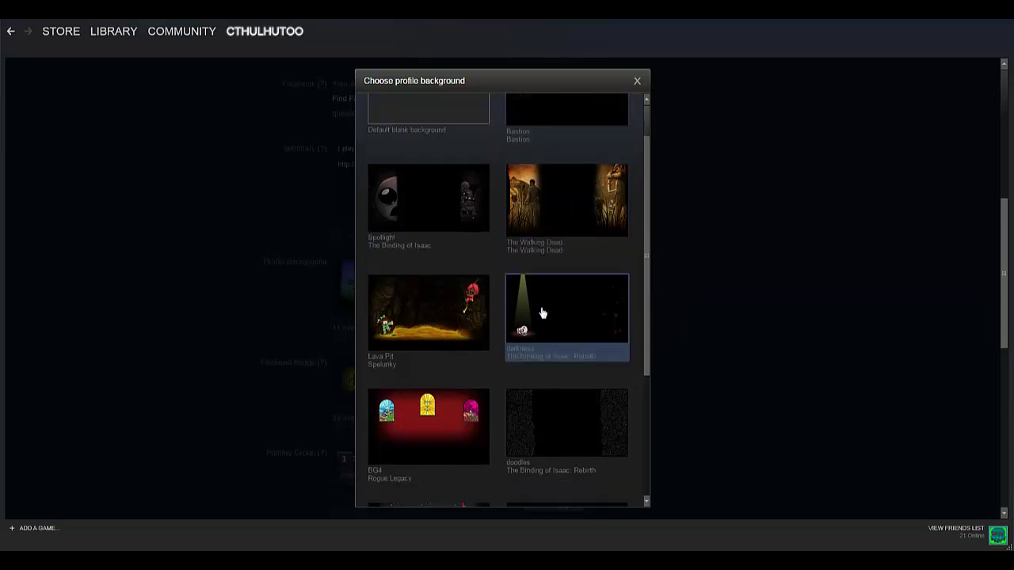
{"action": "scroll", "coordinate": [543, 309], "scroll_direction": "down", "scroll_amount": 3}
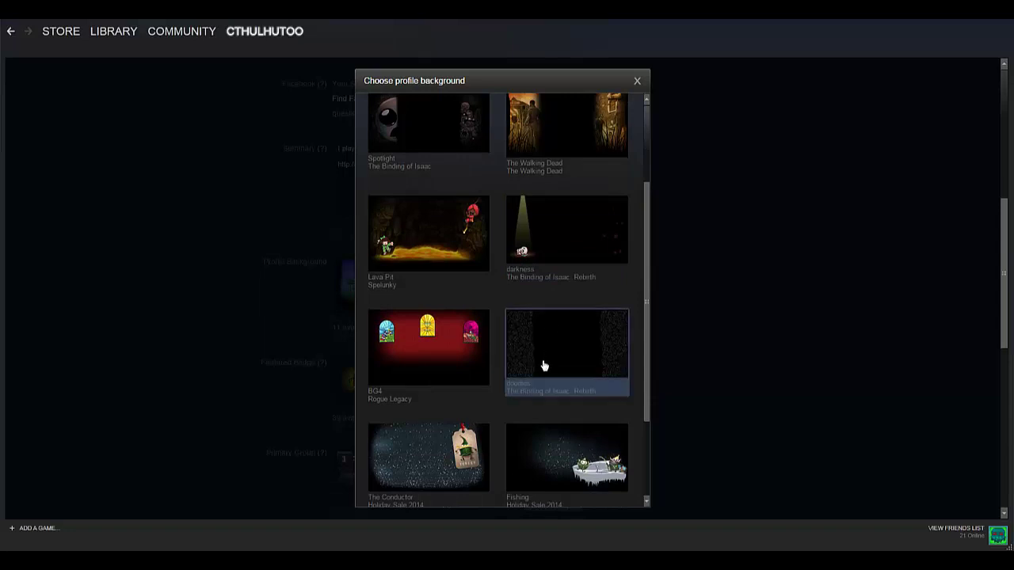
{"action": "scroll", "coordinate": [567, 376], "scroll_direction": "down", "scroll_amount": 2}
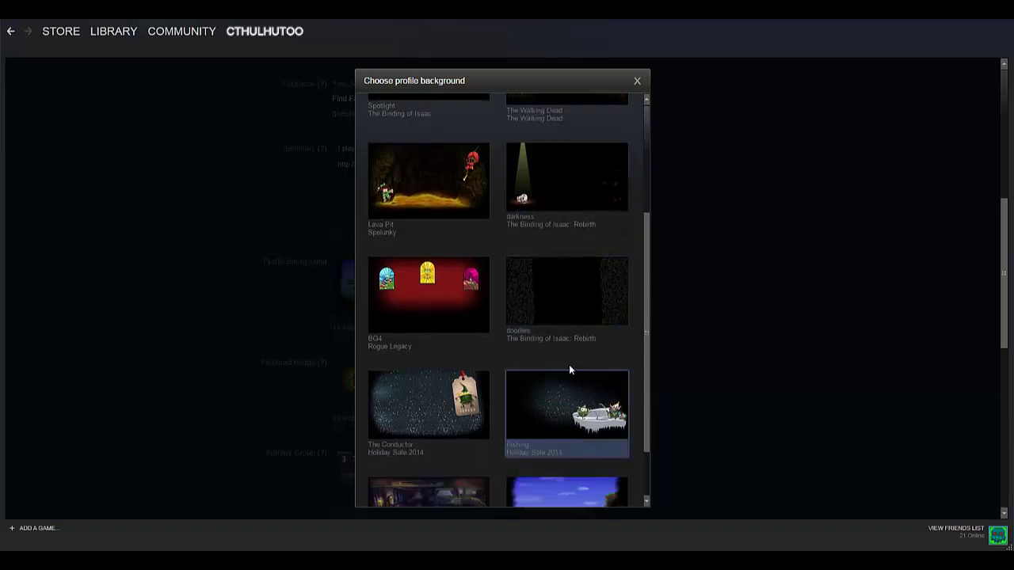
{"action": "scroll", "coordinate": [569, 369], "scroll_direction": "down", "scroll_amount": 3}
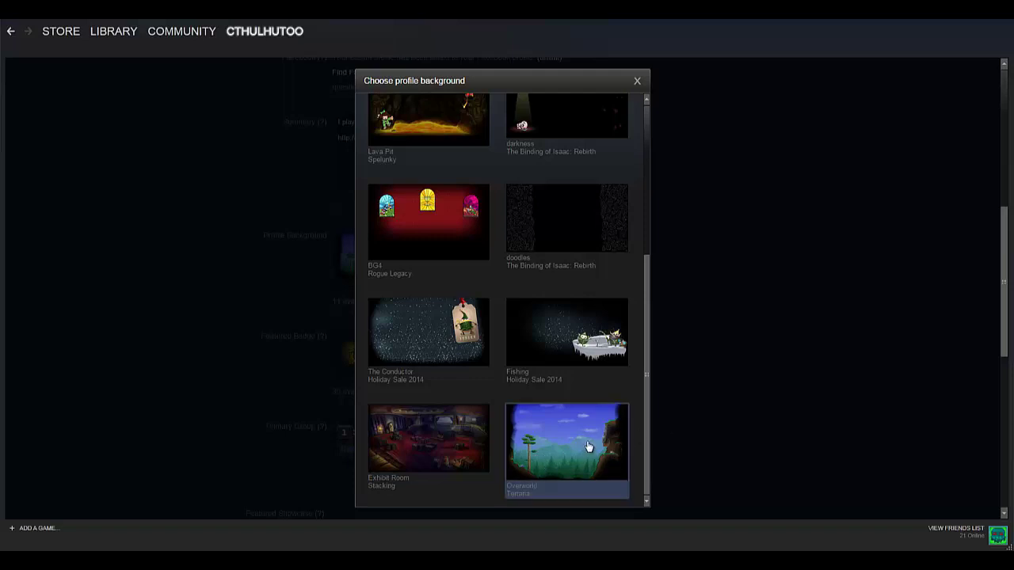
{"action": "scroll", "coordinate": [535, 372], "scroll_direction": "up", "scroll_amount": 4}
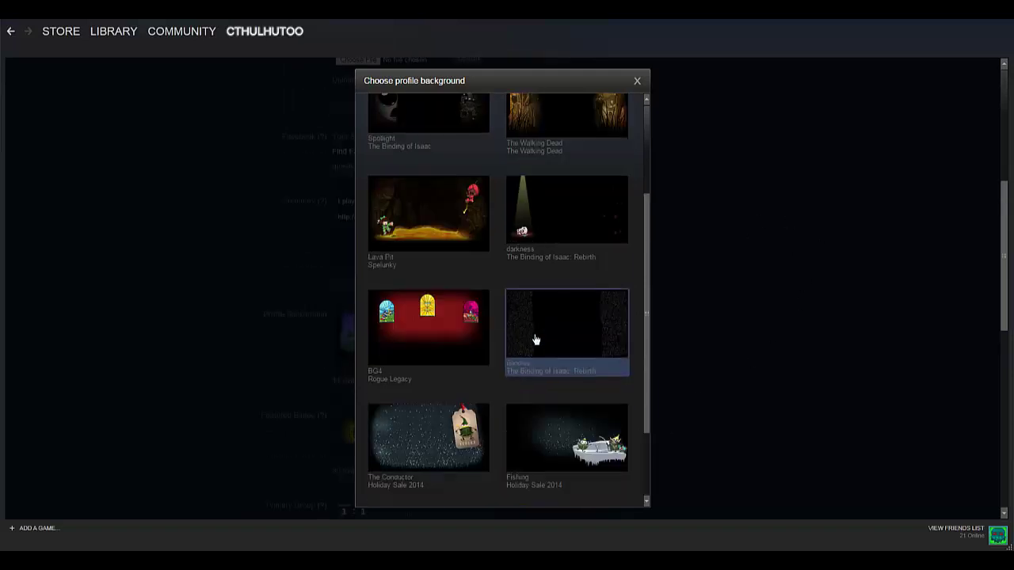
{"action": "scroll", "coordinate": [564, 221], "scroll_direction": "down", "scroll_amount": 3}
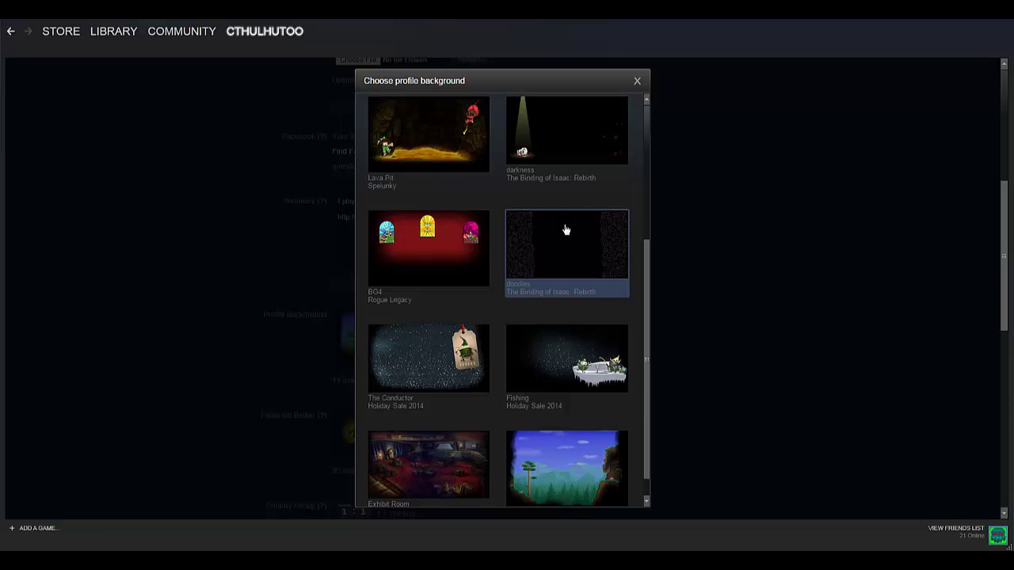
{"action": "scroll", "coordinate": [565, 230], "scroll_direction": "down", "scroll_amount": 1}
{"action": "left_click", "coordinate": [438, 444]}
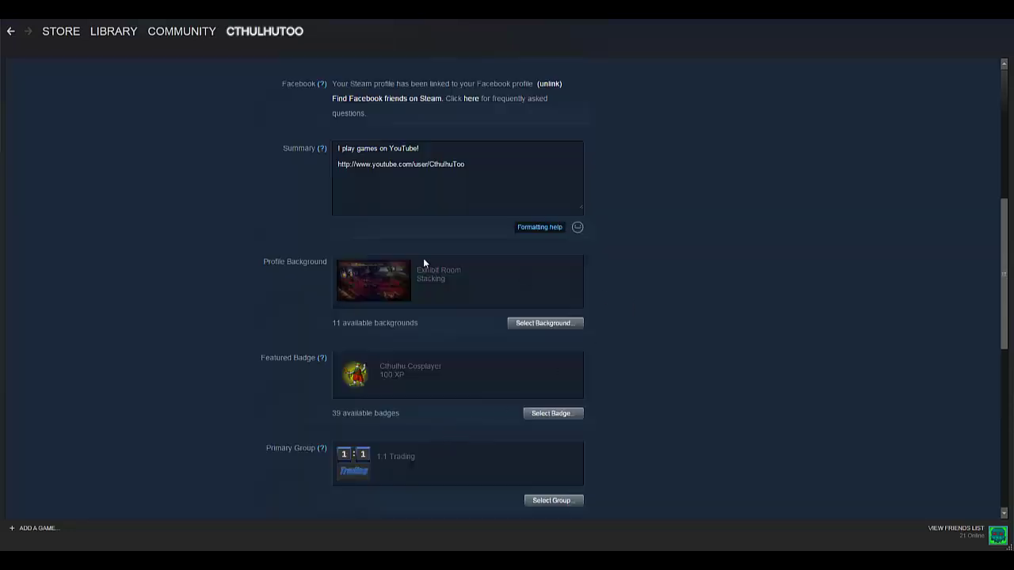
Replace Exhibit Room with the Overworld background from Terraria.
{"action": "left_click", "coordinate": [578, 323]}
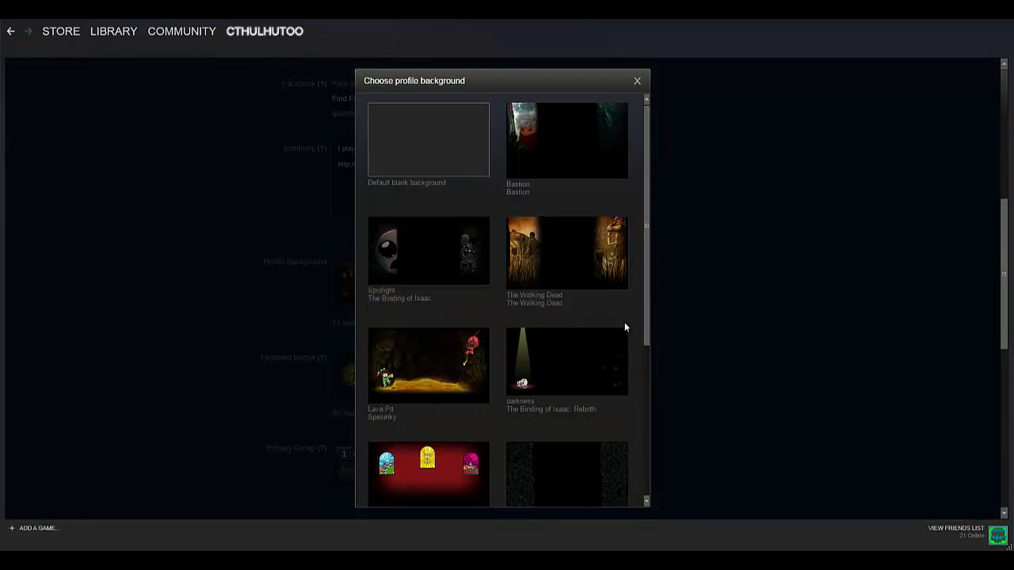
{"action": "scroll", "coordinate": [609, 340], "scroll_direction": "down", "scroll_amount": 3}
{"action": "left_click", "coordinate": [586, 428]}
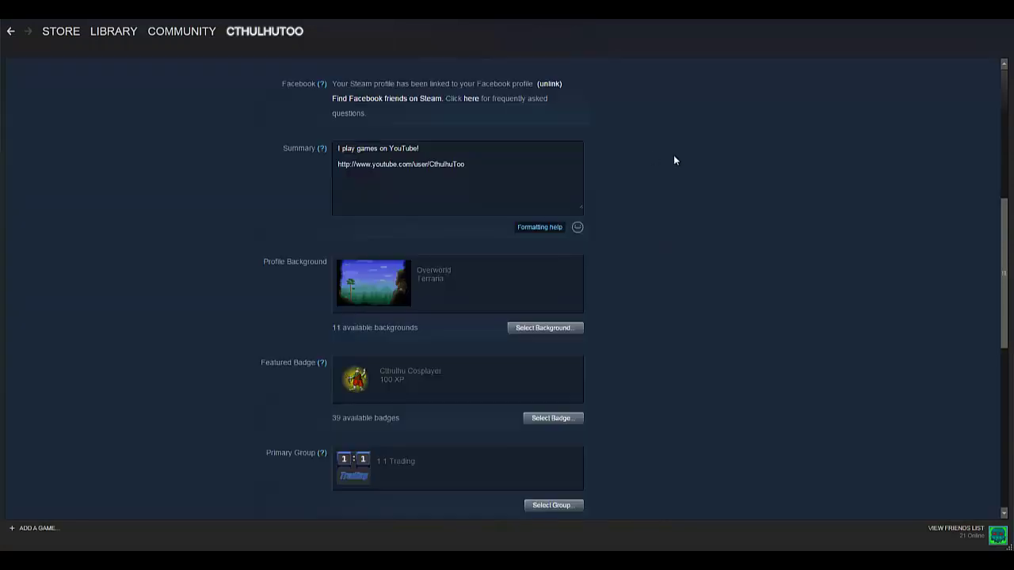
{"action": "scroll", "coordinate": [684, 169], "scroll_direction": "down", "scroll_amount": 2}
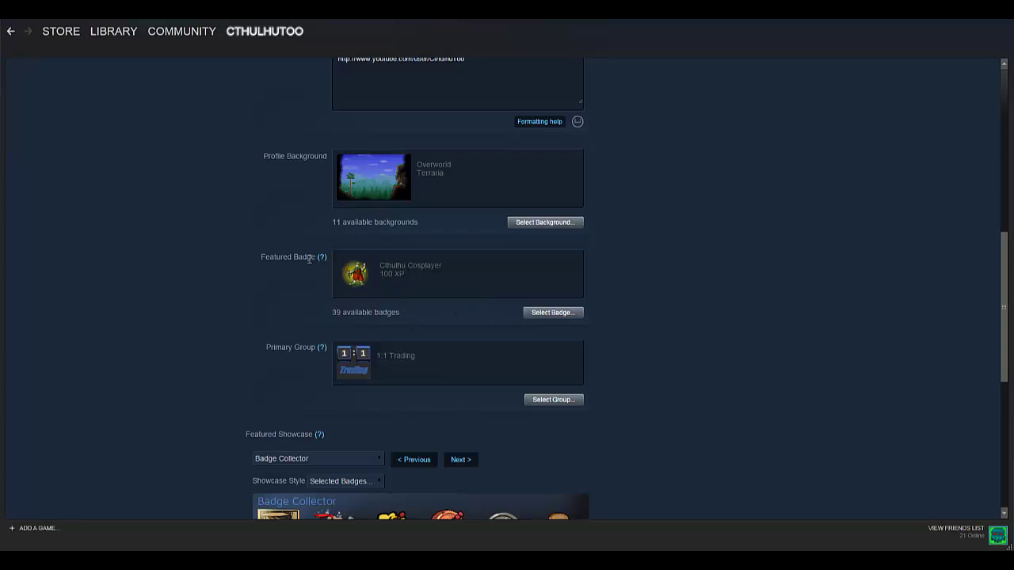
{"action": "mouse_move", "coordinate": [323, 260]}
{"action": "mouse_move", "coordinate": [379, 273]}
{"action": "left_click", "coordinate": [533, 313]}
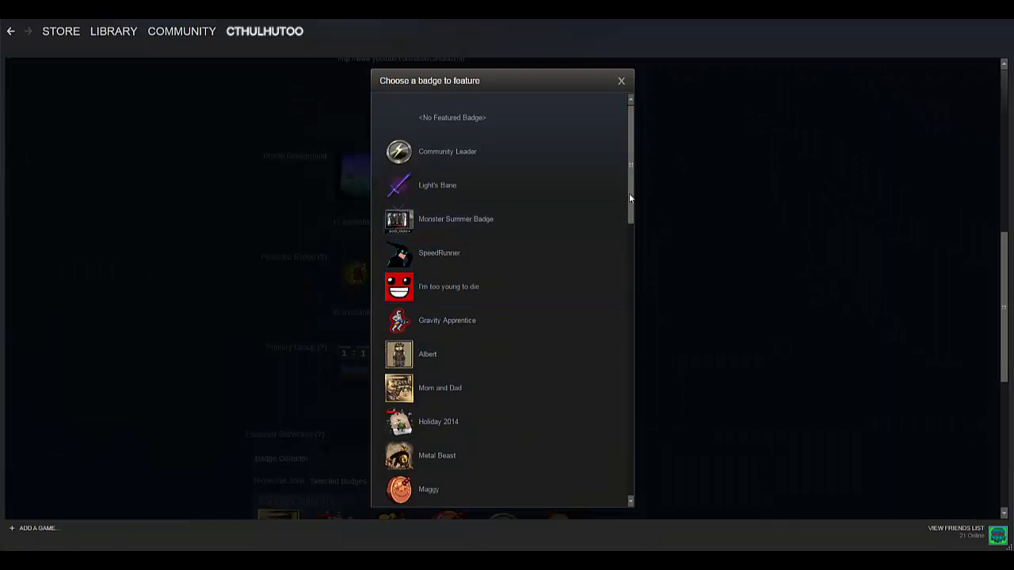
{"action": "mouse_move", "coordinate": [629, 194]}
{"action": "left_mouse_down"}
{"action": "mouse_move", "coordinate": [627, 213]}
{"action": "mouse_move", "coordinate": [625, 192]}
{"action": "left_mouse_up"}
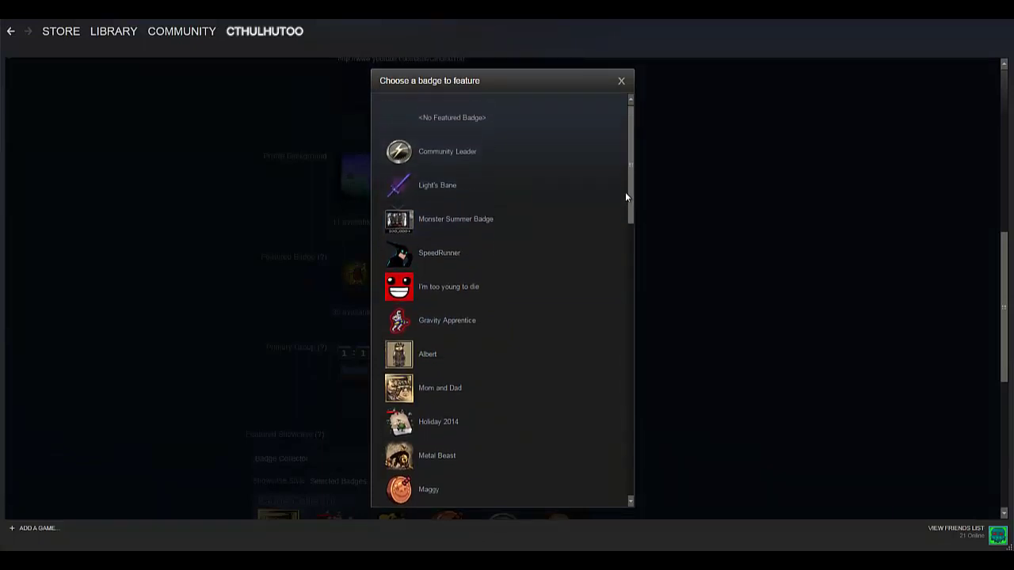
{"action": "left_click", "coordinate": [621, 81]}
{"action": "left_click", "coordinate": [559, 316]}
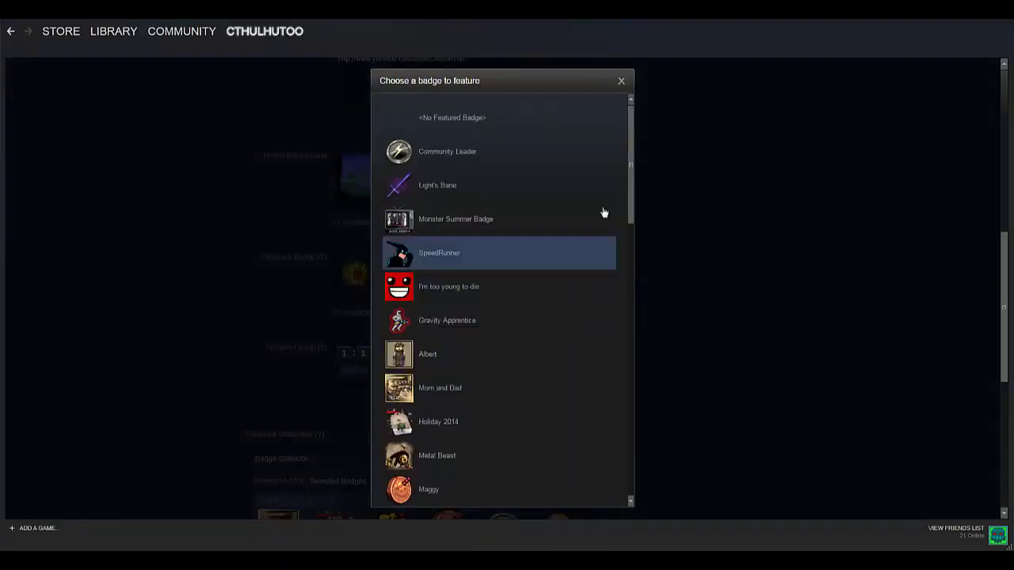
{"action": "left_click_drag", "start_coordinate": [632, 157], "coordinate": [616, 217]}
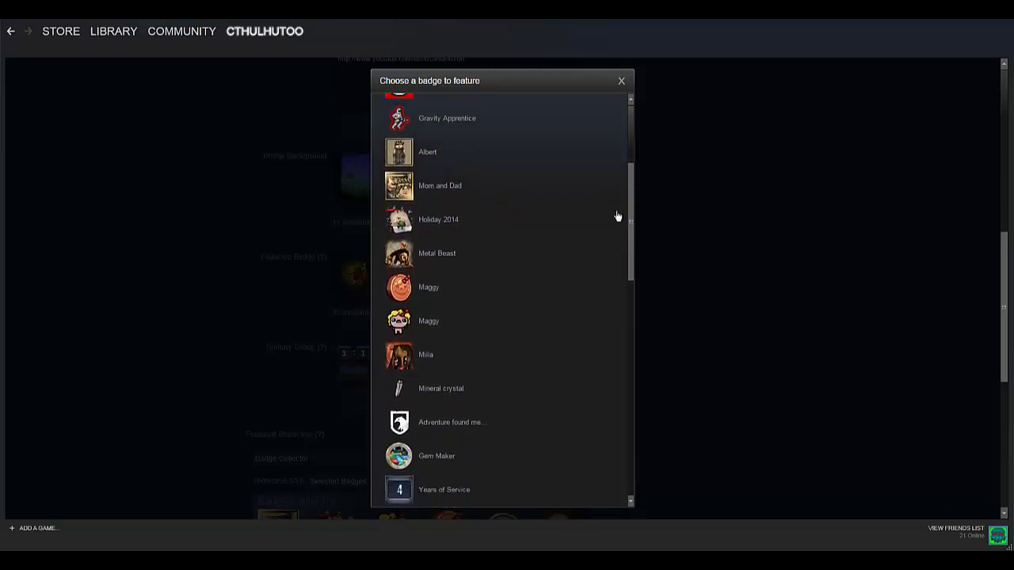
{"action": "scroll", "coordinate": [584, 231], "scroll_direction": "down", "scroll_amount": 2}
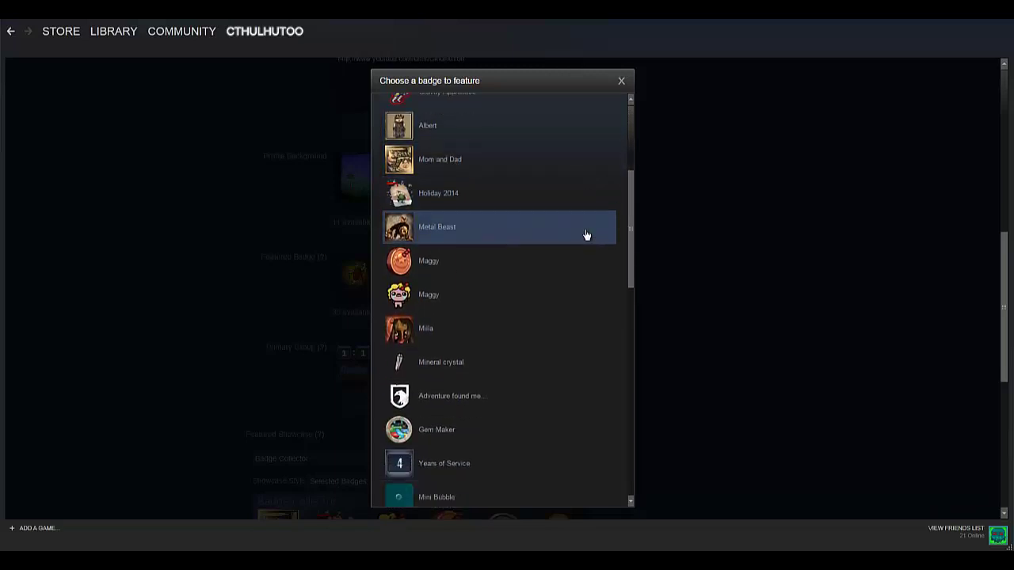
{"action": "scroll", "coordinate": [412, 238], "scroll_direction": "down", "scroll_amount": 1}
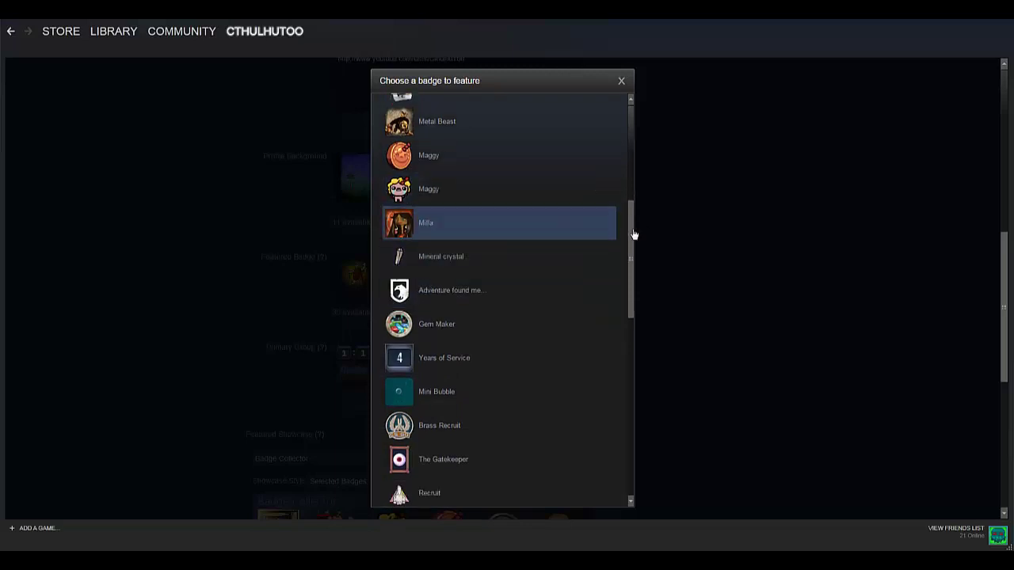
{"action": "scroll", "coordinate": [566, 282], "scroll_direction": "down", "scroll_amount": 4}
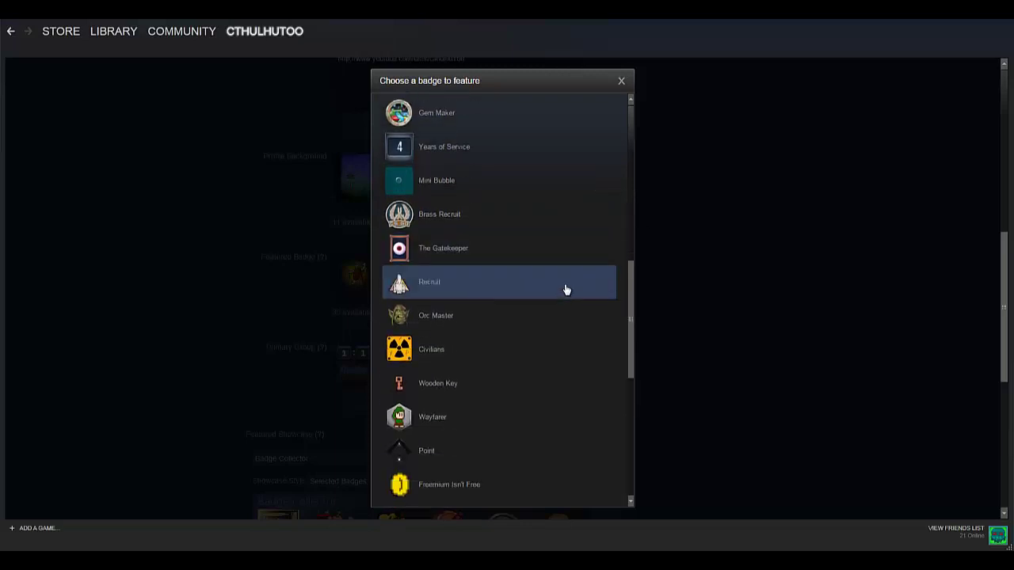
{"action": "scroll", "coordinate": [565, 290], "scroll_direction": "down", "scroll_amount": 5}
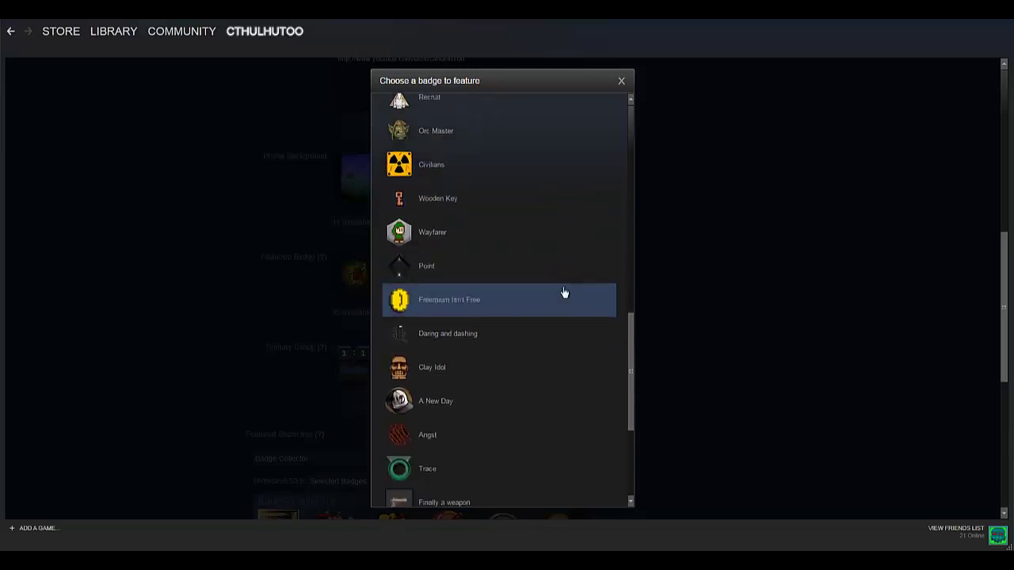
{"action": "scroll", "coordinate": [588, 314], "scroll_direction": "down", "scroll_amount": 4}
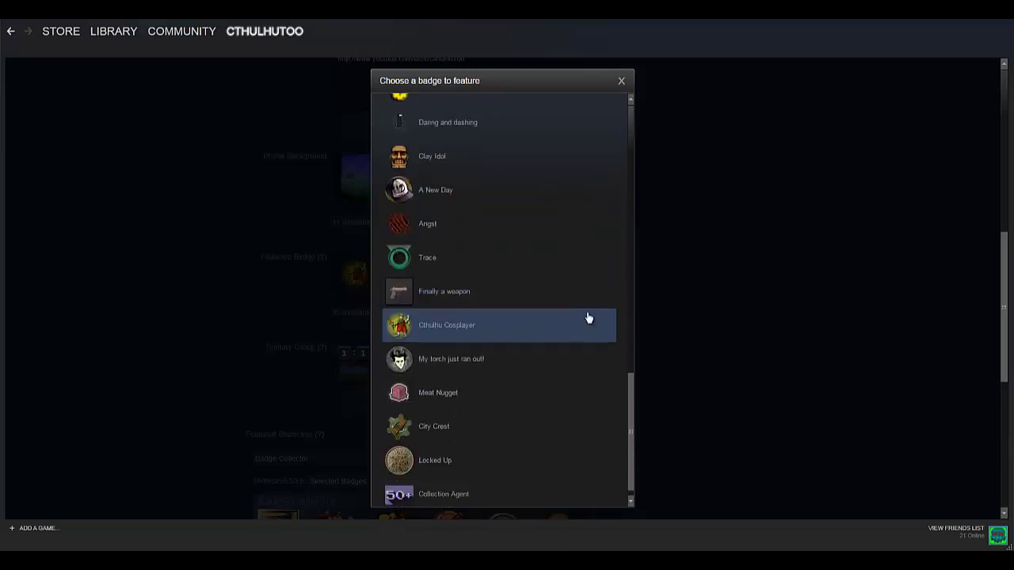
{"action": "scroll", "coordinate": [587, 319], "scroll_direction": "down", "scroll_amount": 2}
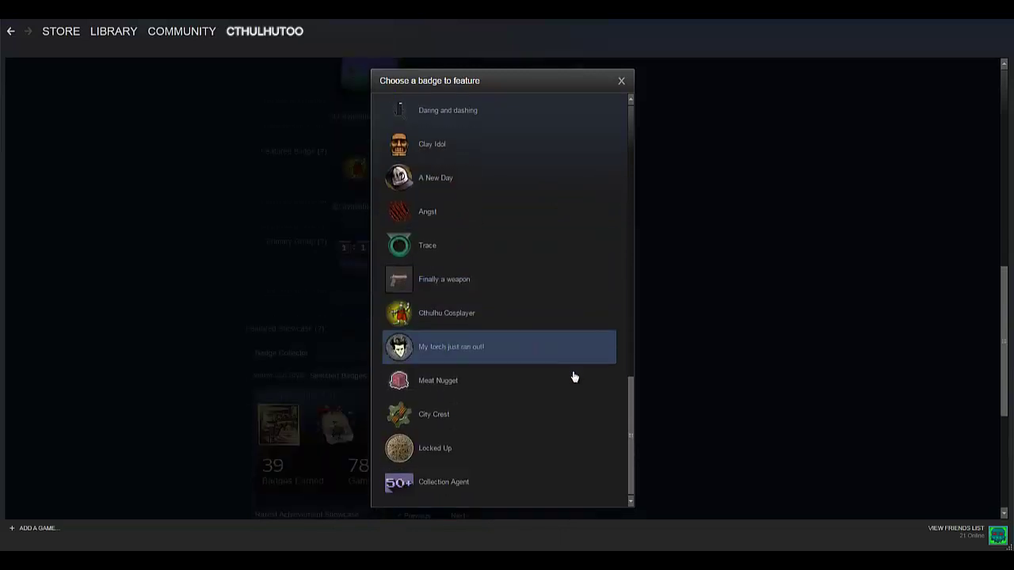
{"action": "scroll", "coordinate": [567, 391], "scroll_direction": "up", "scroll_amount": 12}
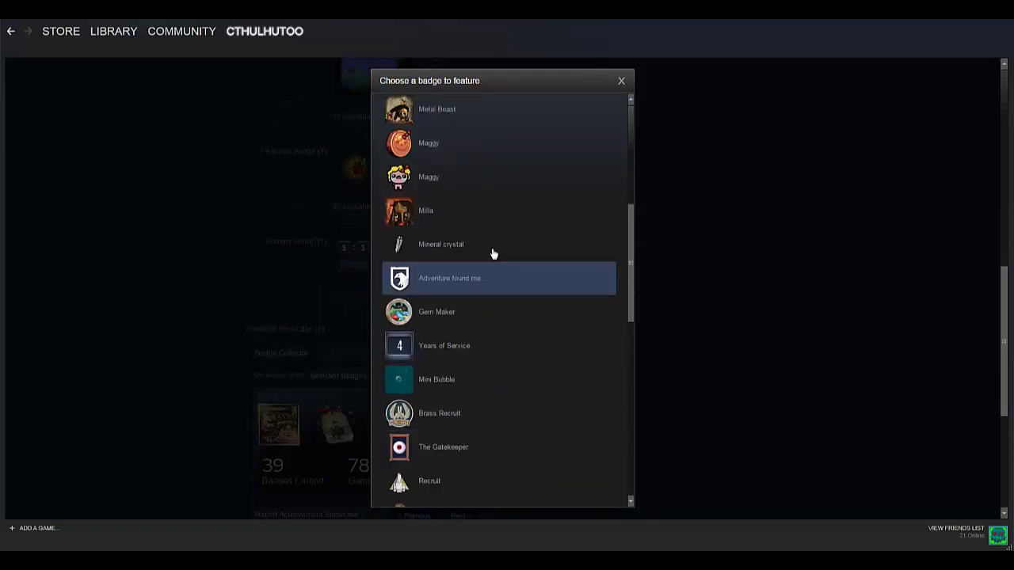
{"action": "left_click", "coordinate": [746, 190]}
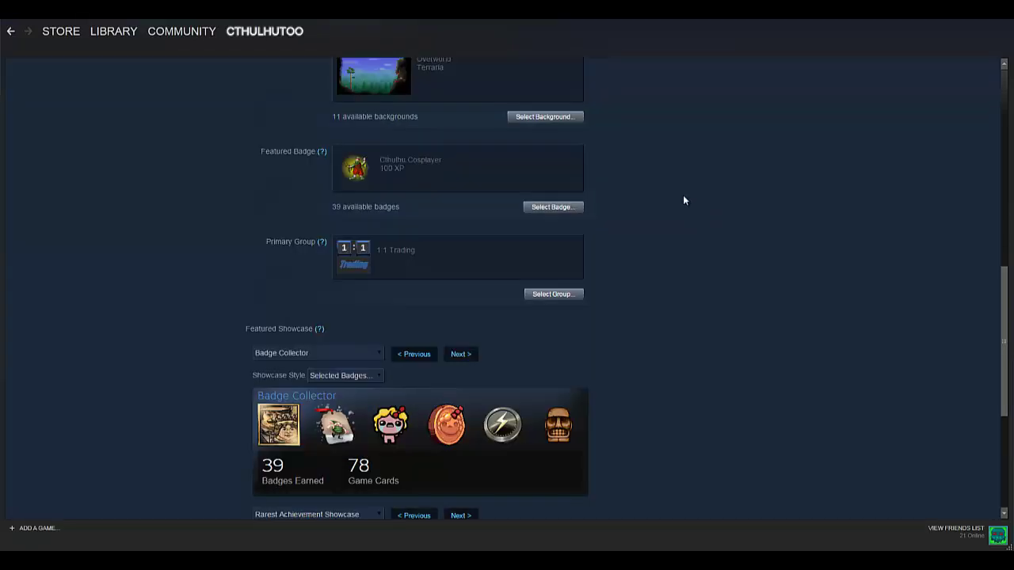
{"action": "scroll", "coordinate": [685, 198], "scroll_direction": "up", "scroll_amount": 1}
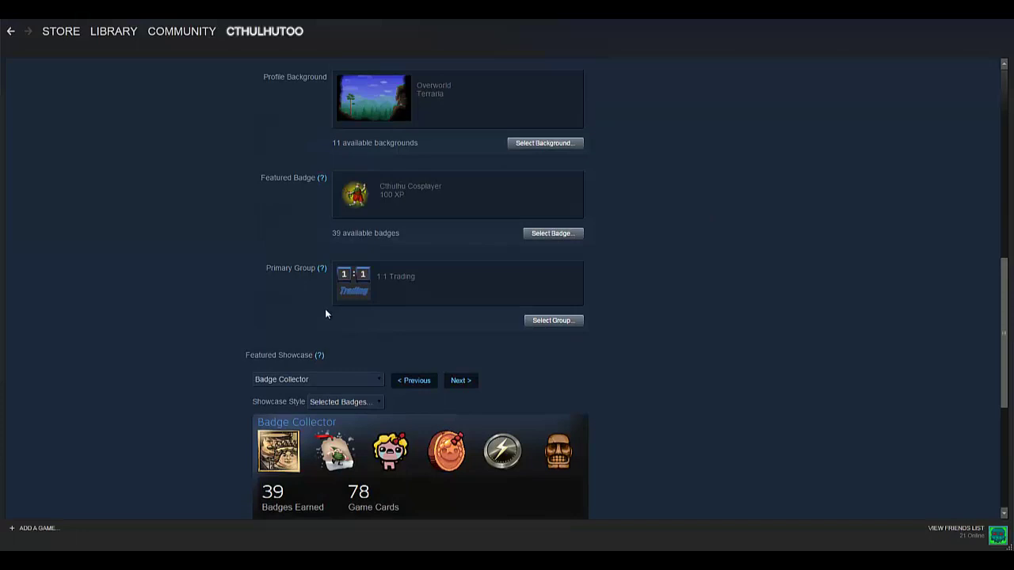
{"action": "left_click", "coordinate": [543, 321]}
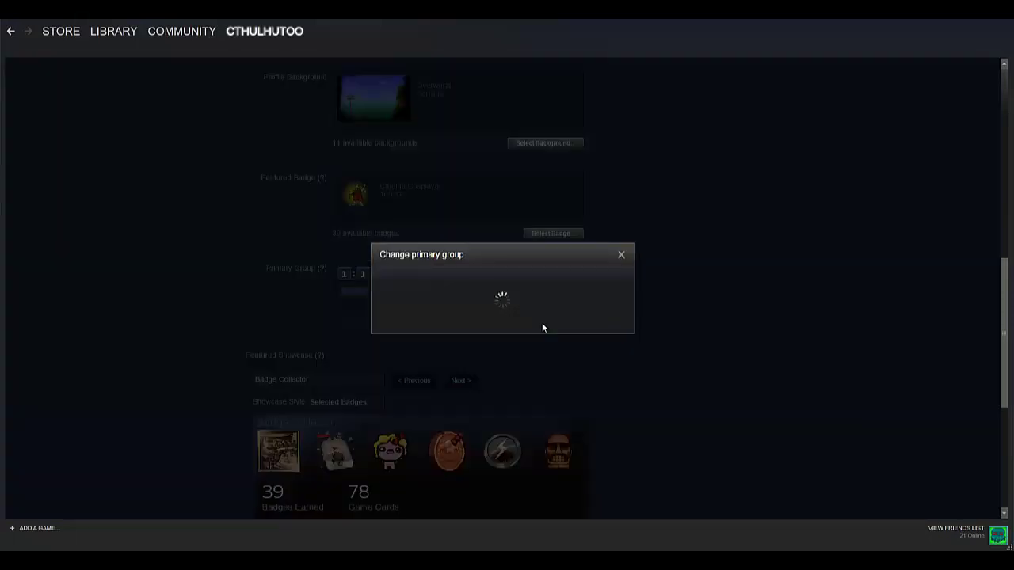
{"action": "scroll", "coordinate": [527, 346], "scroll_direction": "down", "scroll_amount": 1}
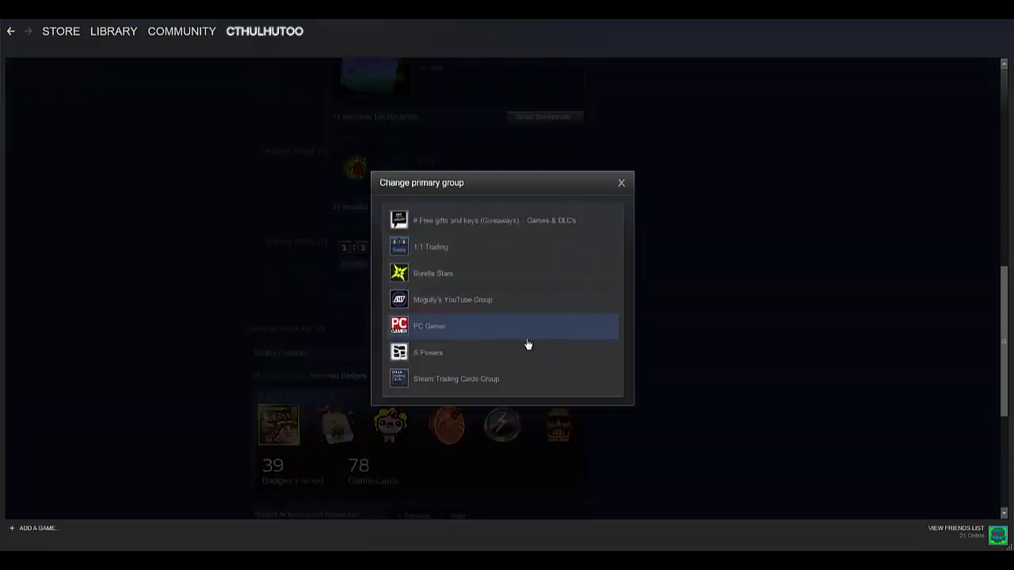
{"action": "left_click", "coordinate": [622, 184]}
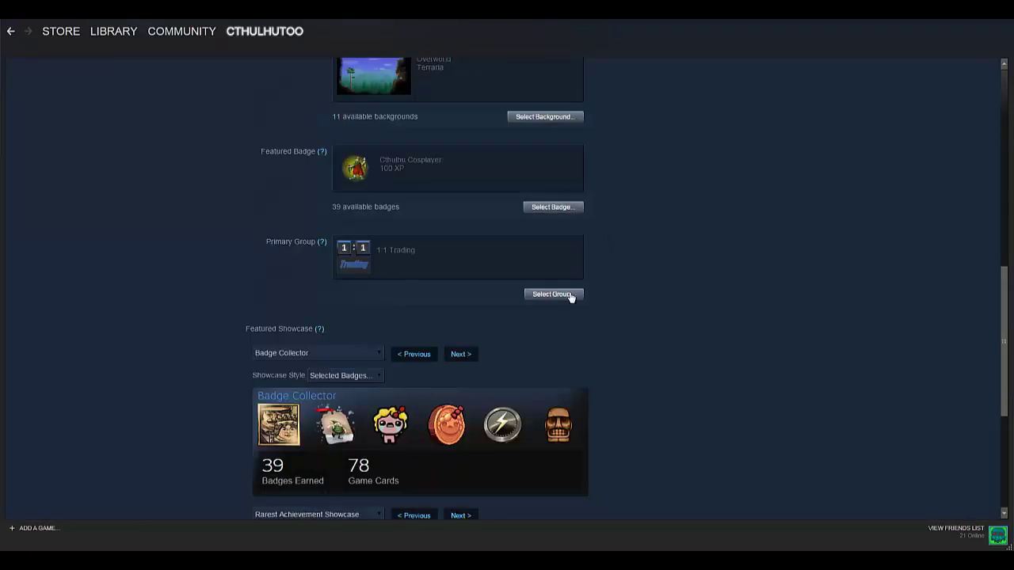
{"action": "scroll", "coordinate": [645, 294], "scroll_direction": "down", "scroll_amount": 4}
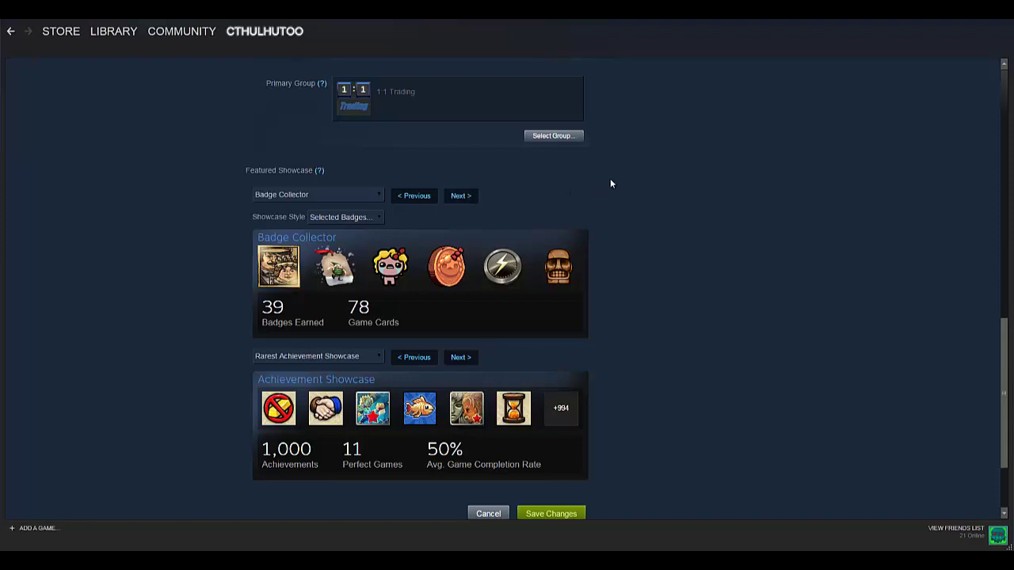
{"action": "scroll", "coordinate": [610, 183], "scroll_direction": "down", "scroll_amount": 3}
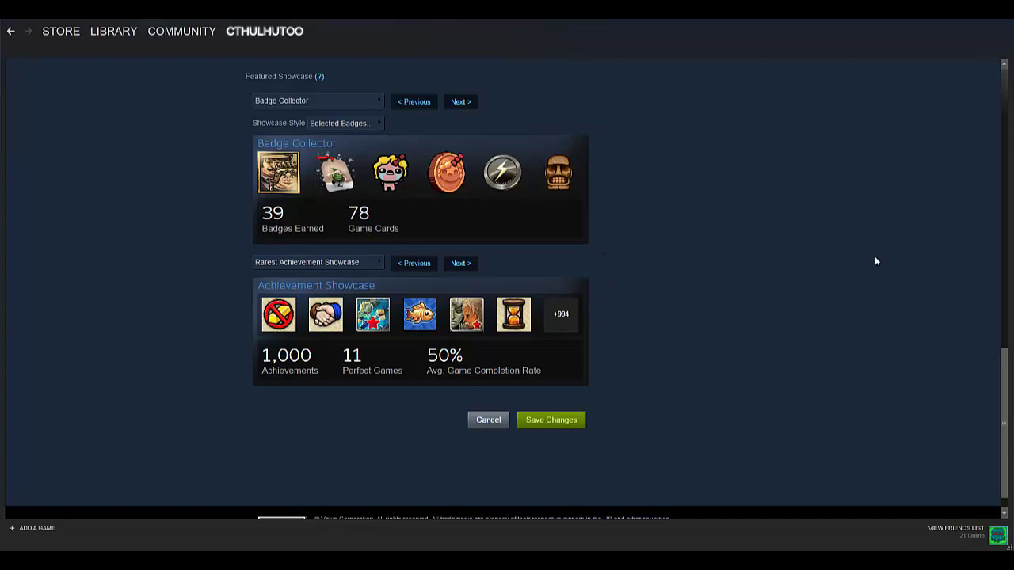
{"action": "scroll", "coordinate": [795, 267], "scroll_direction": "up", "scroll_amount": 1}
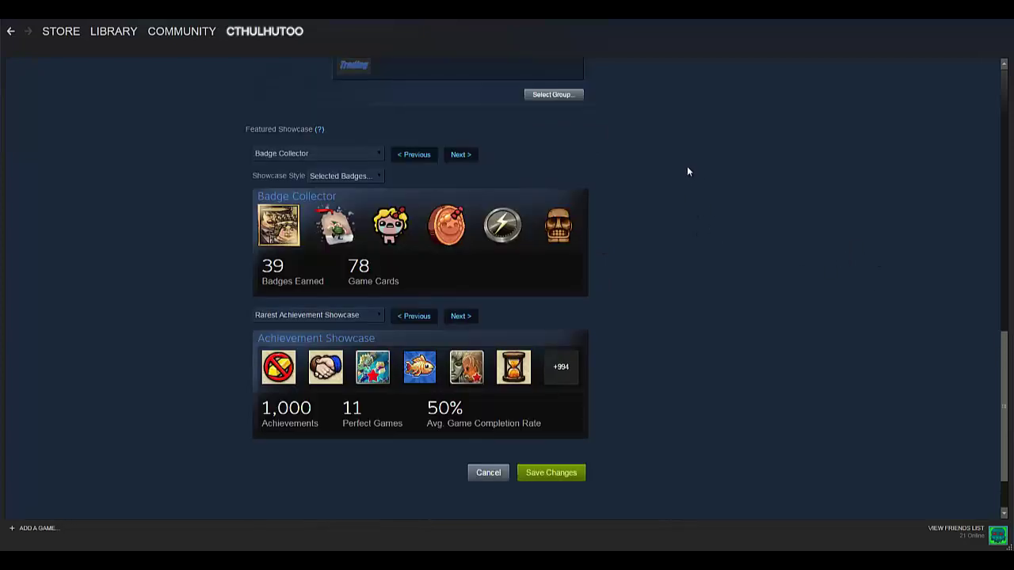
{"action": "scroll", "coordinate": [593, 162], "scroll_direction": "up", "scroll_amount": 5}
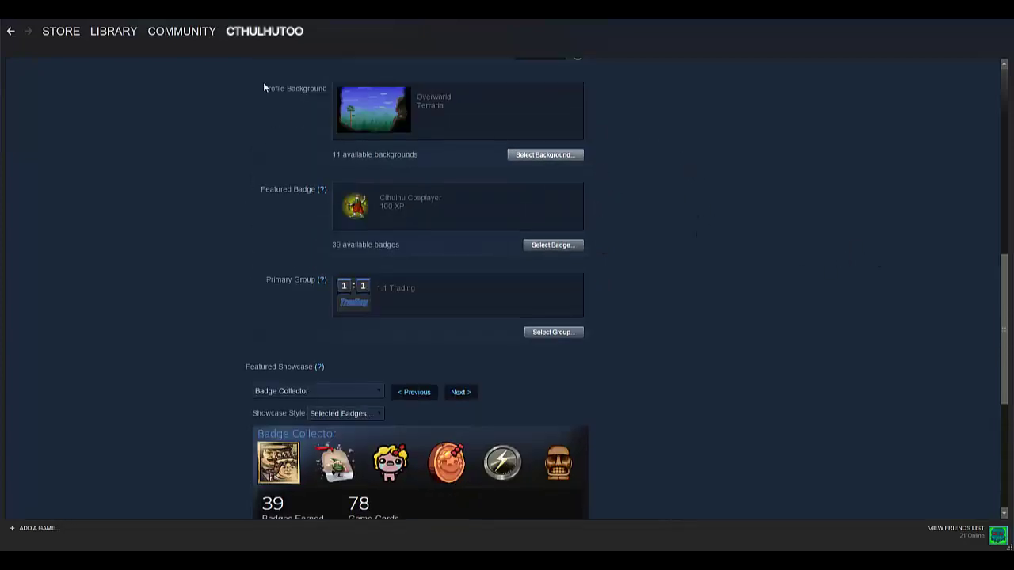
{"action": "scroll", "coordinate": [649, 206], "scroll_direction": "down", "scroll_amount": 3}
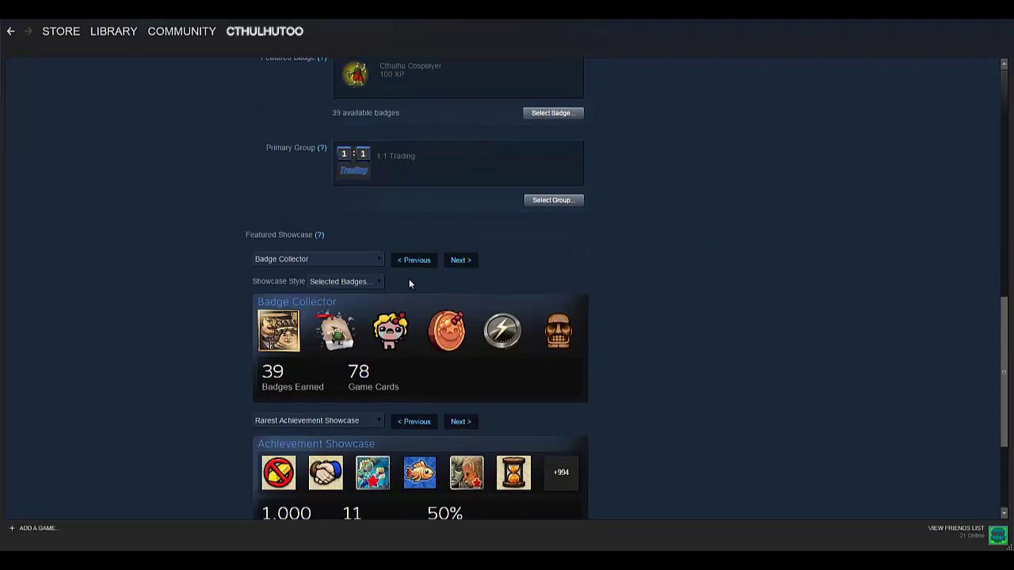
Try Game Collector as the featured showcase, opening and closing its game picker.
{"action": "left_click", "coordinate": [350, 260]}
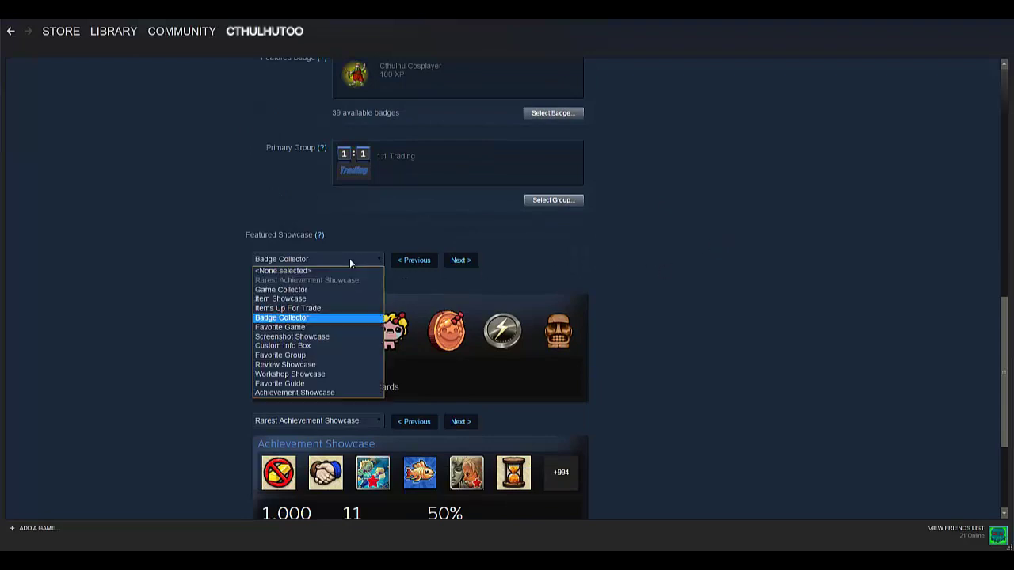
{"action": "left_click", "coordinate": [277, 290]}
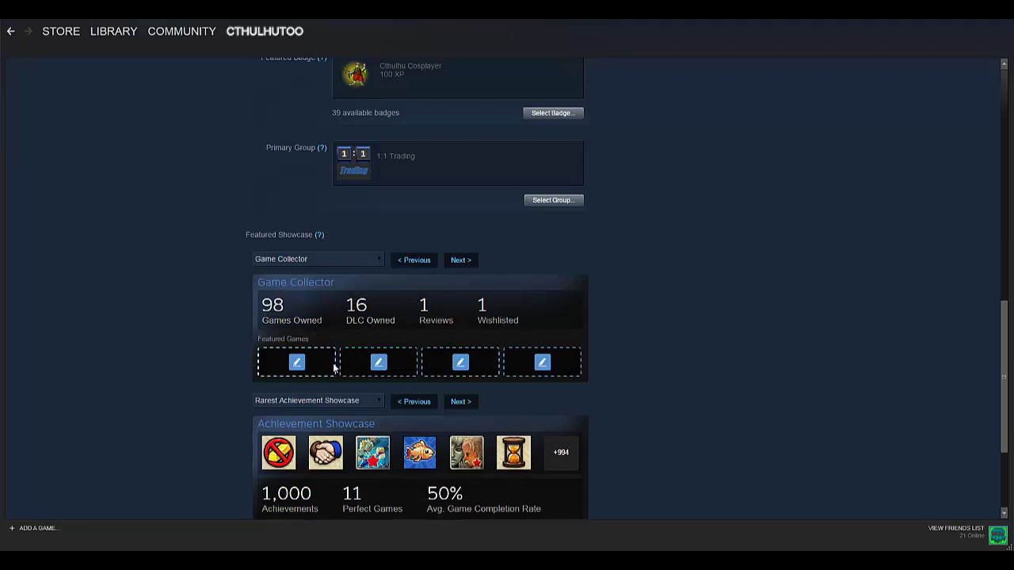
{"action": "left_click", "coordinate": [382, 365]}
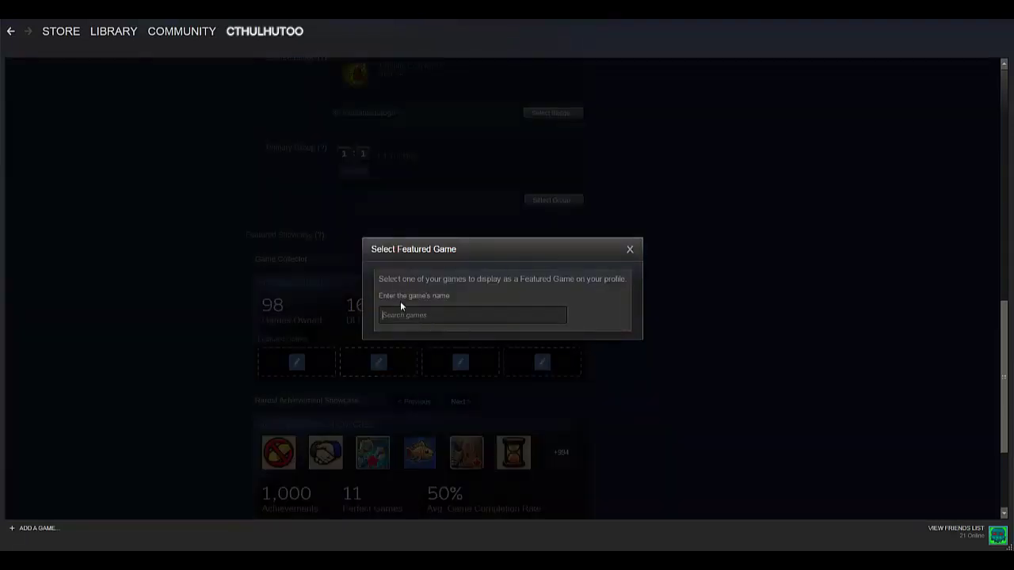
{"action": "left_click", "coordinate": [630, 250]}
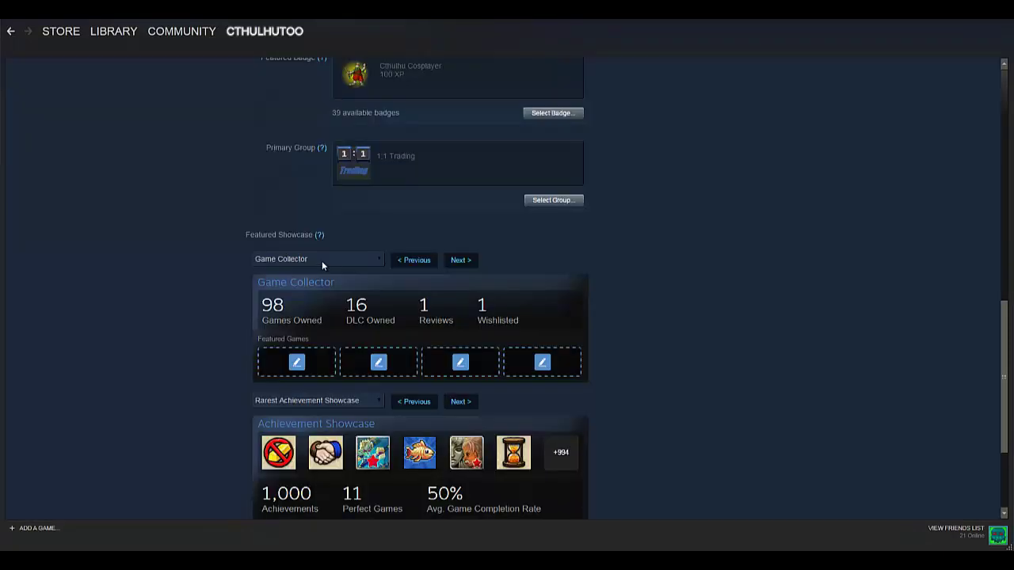
Switch to Item Showcase, browse items like Sack of Gems, and close without choosing.
{"action": "left_click", "coordinate": [382, 258]}
{"action": "left_click", "coordinate": [335, 299]}
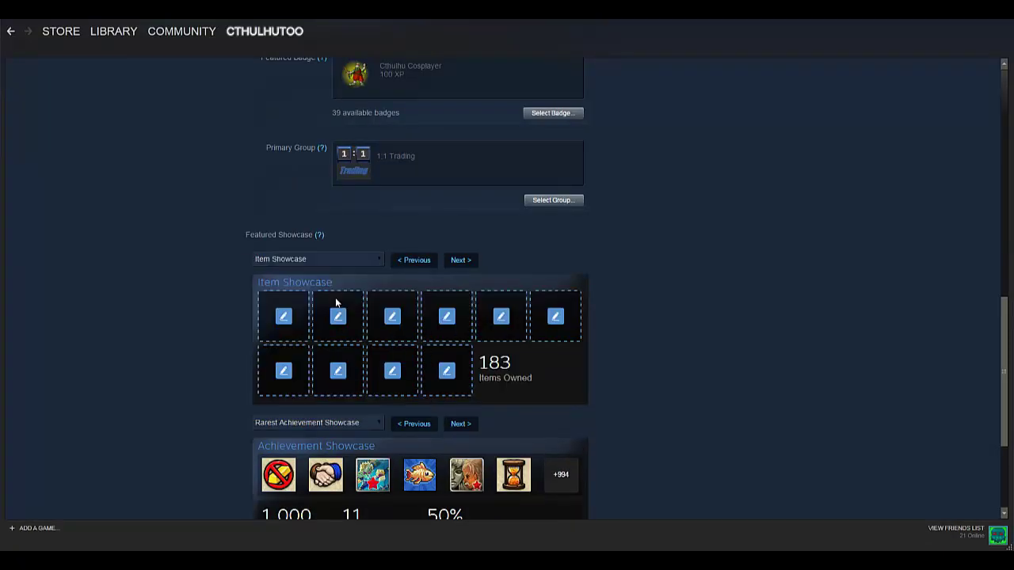
{"action": "left_click", "coordinate": [284, 316]}
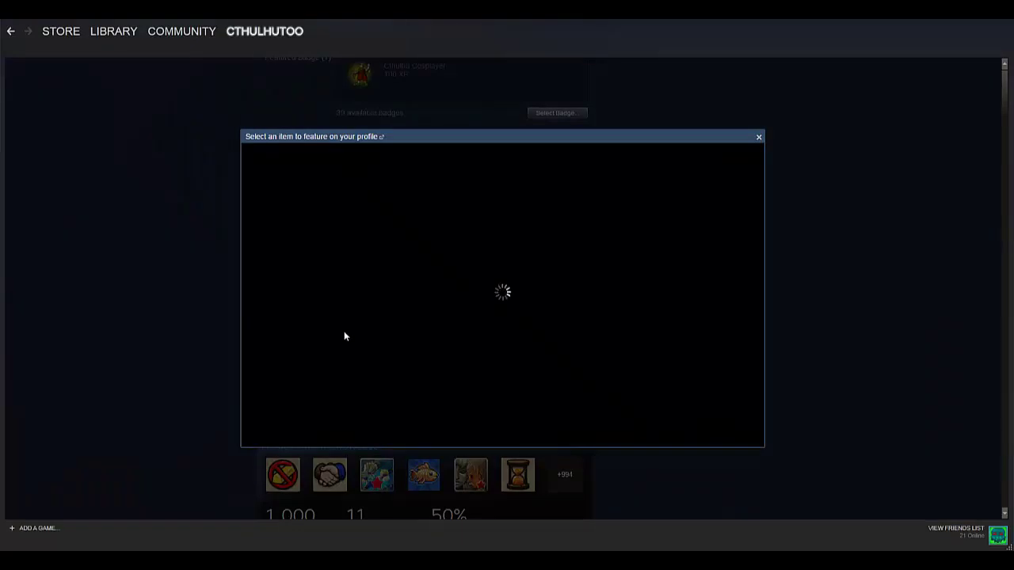
{"action": "scroll", "coordinate": [460, 254], "scroll_direction": "down", "scroll_amount": 1}
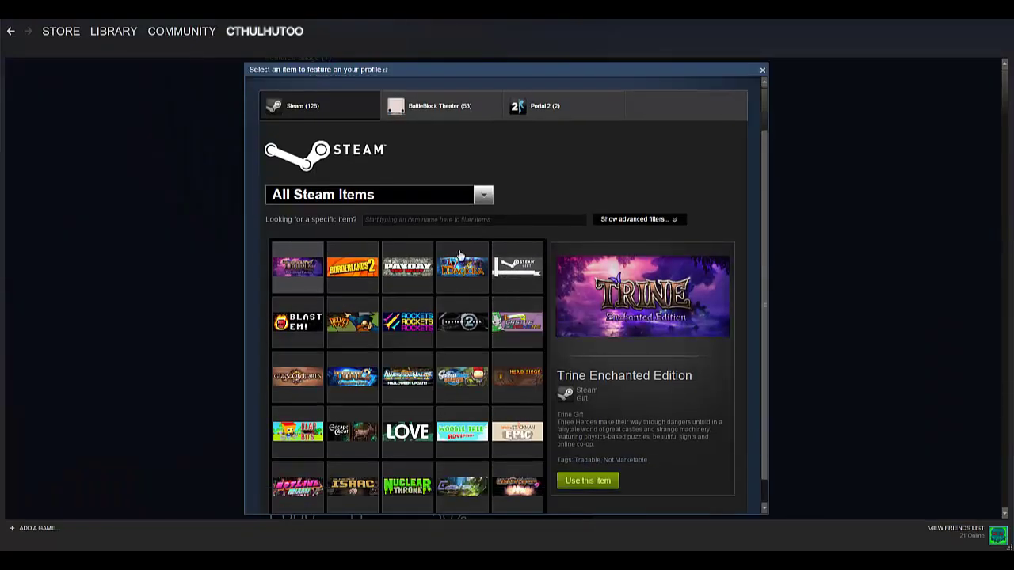
{"action": "scroll", "coordinate": [520, 290], "scroll_direction": "down", "scroll_amount": 1}
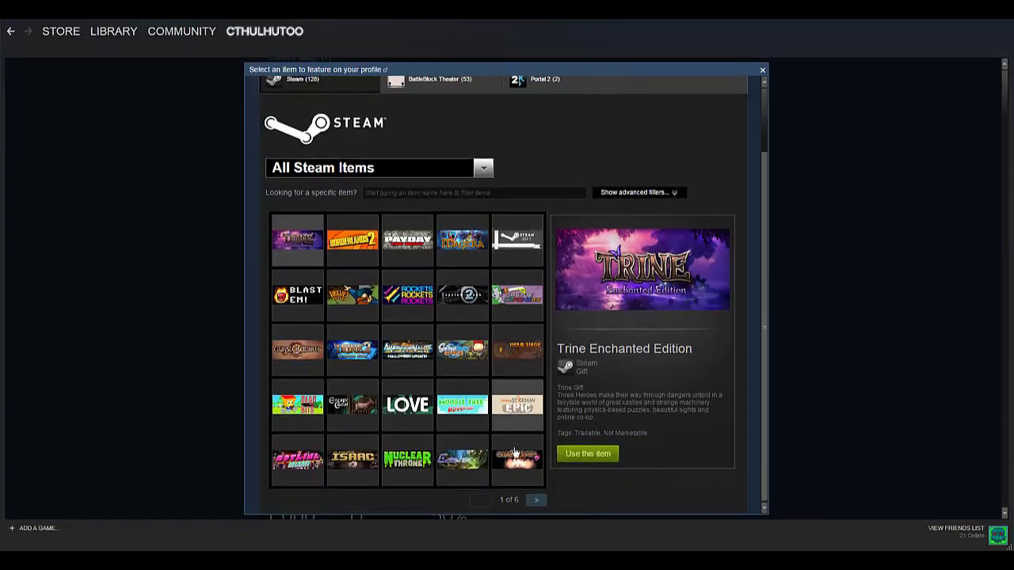
{"action": "left_click", "coordinate": [536, 500]}
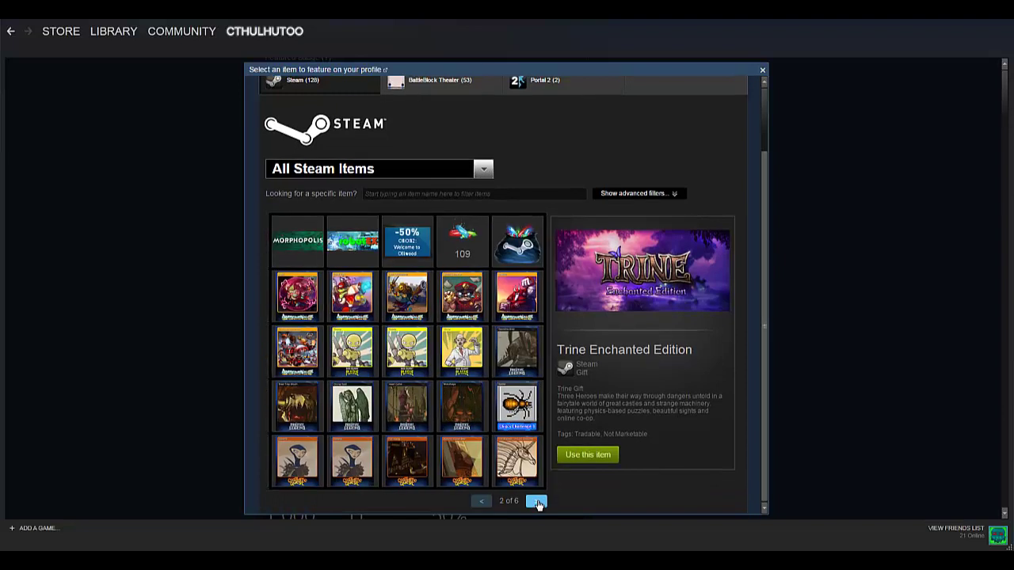
{"action": "left_click", "coordinate": [517, 242]}
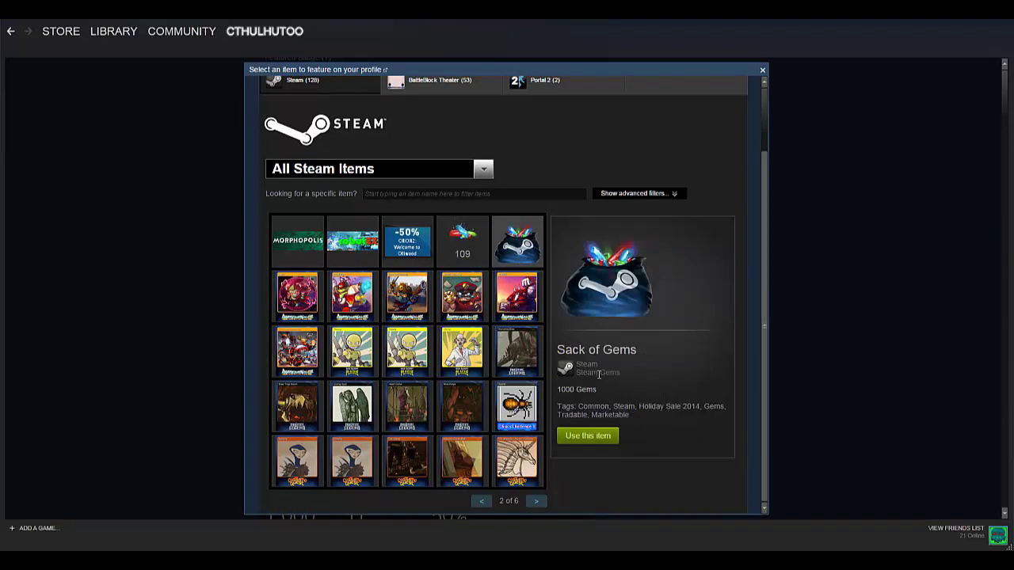
{"action": "scroll", "coordinate": [748, 117], "scroll_direction": "up", "scroll_amount": 1}
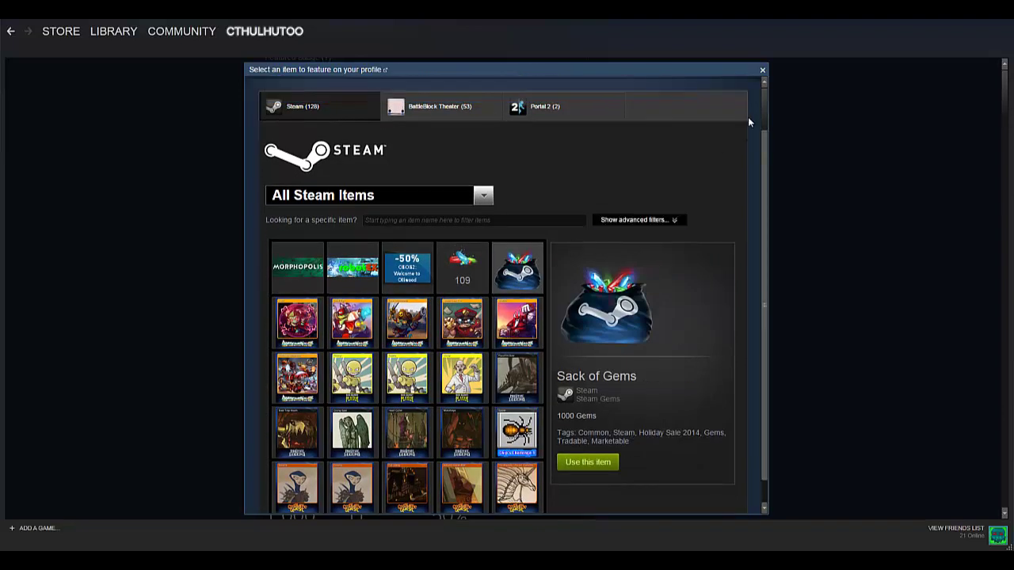
{"action": "left_click", "coordinate": [762, 71]}
Change the featured showcase to Items Up For Trade, then reopen the showcase list.
{"action": "left_click", "coordinate": [373, 264]}
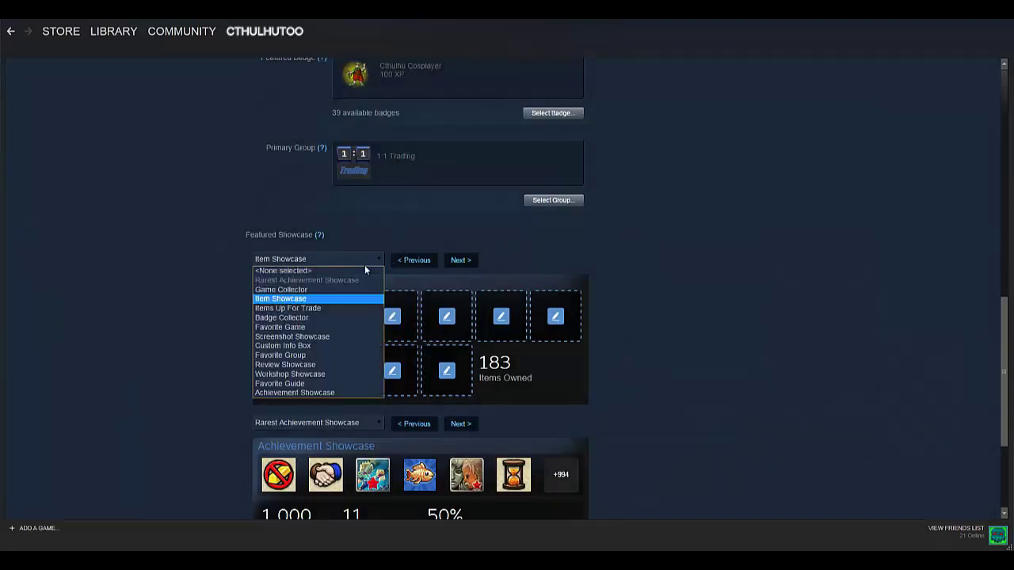
{"action": "left_click", "coordinate": [333, 309]}
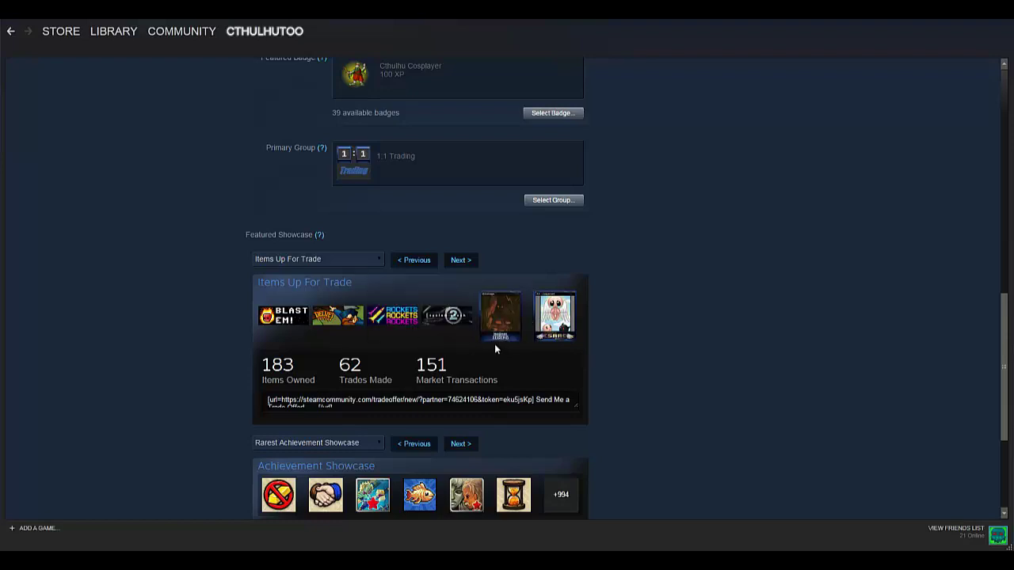
{"action": "left_click", "coordinate": [380, 262]}
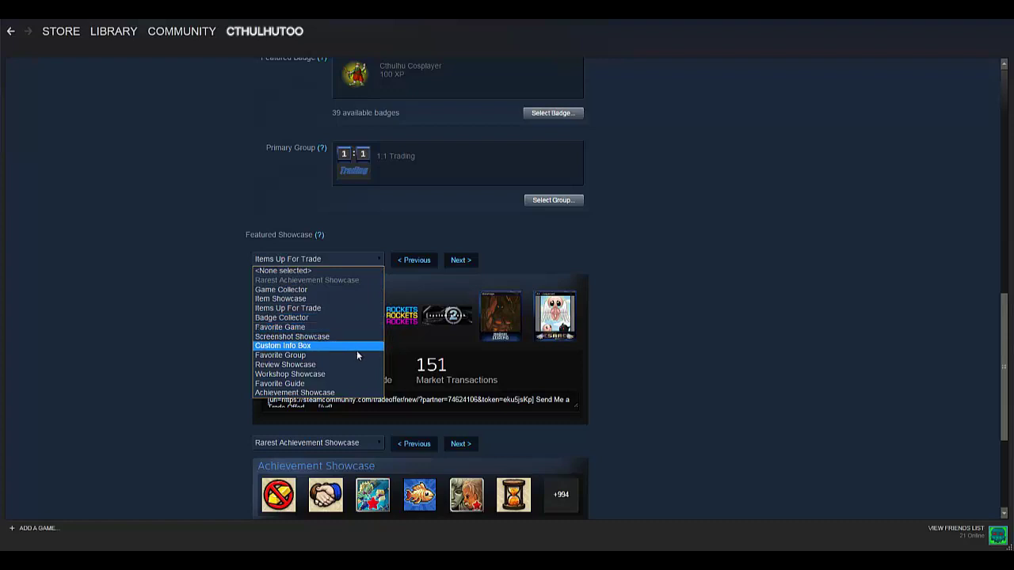
Choose Achievement Showcase as the featured showcase and look over its seven empty slots.
{"action": "left_click", "coordinate": [350, 394]}
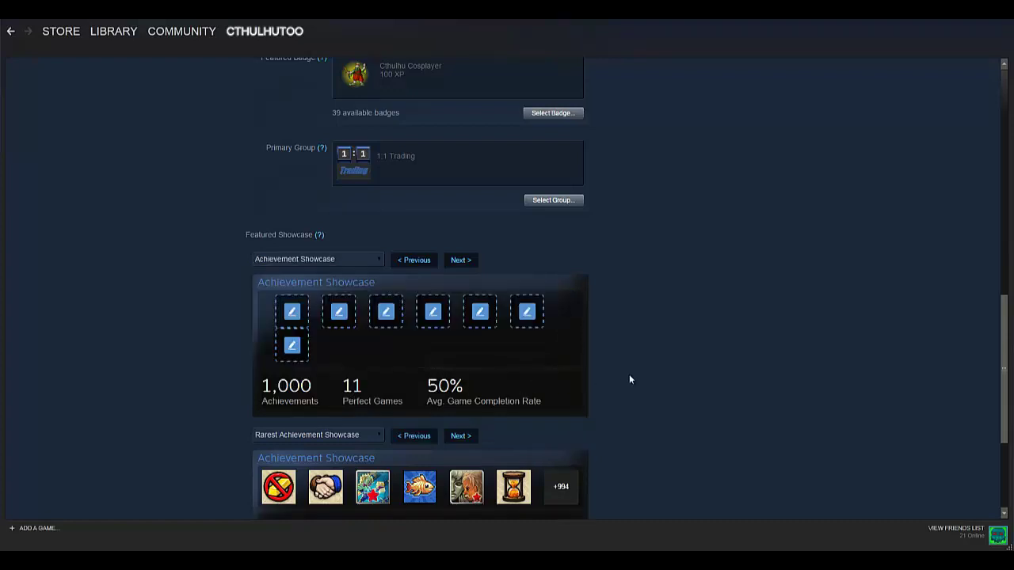
{"action": "scroll", "coordinate": [638, 376], "scroll_direction": "down", "scroll_amount": 2}
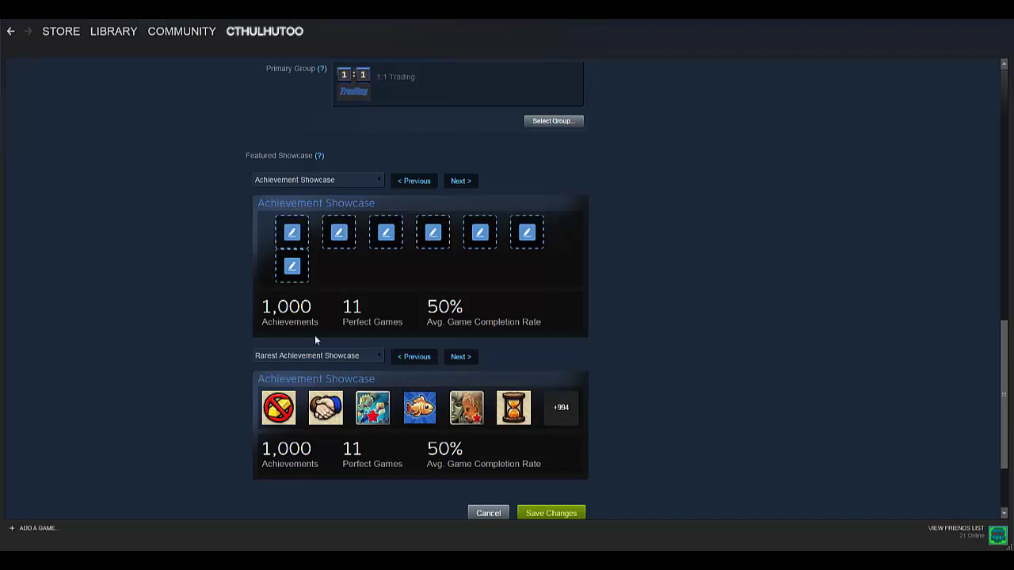
{"action": "mouse_move", "coordinate": [296, 315]}
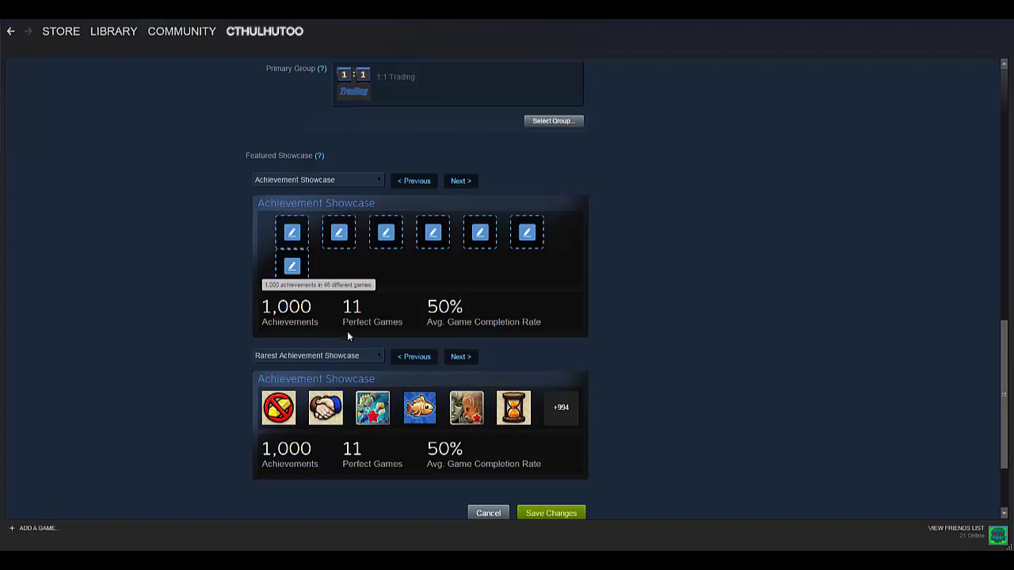
{"action": "mouse_move", "coordinate": [379, 306]}
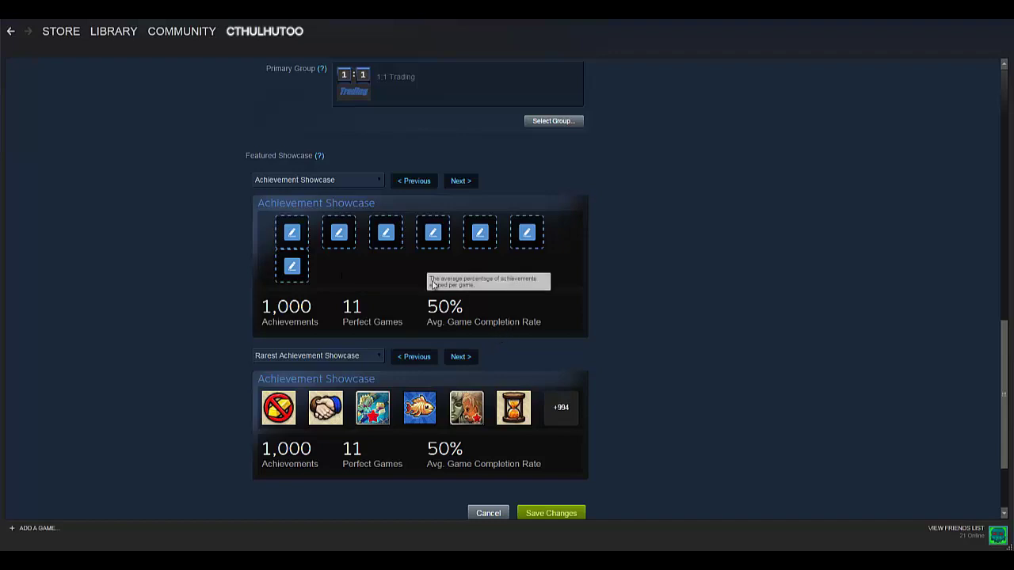
{"action": "left_click", "coordinate": [377, 183]}
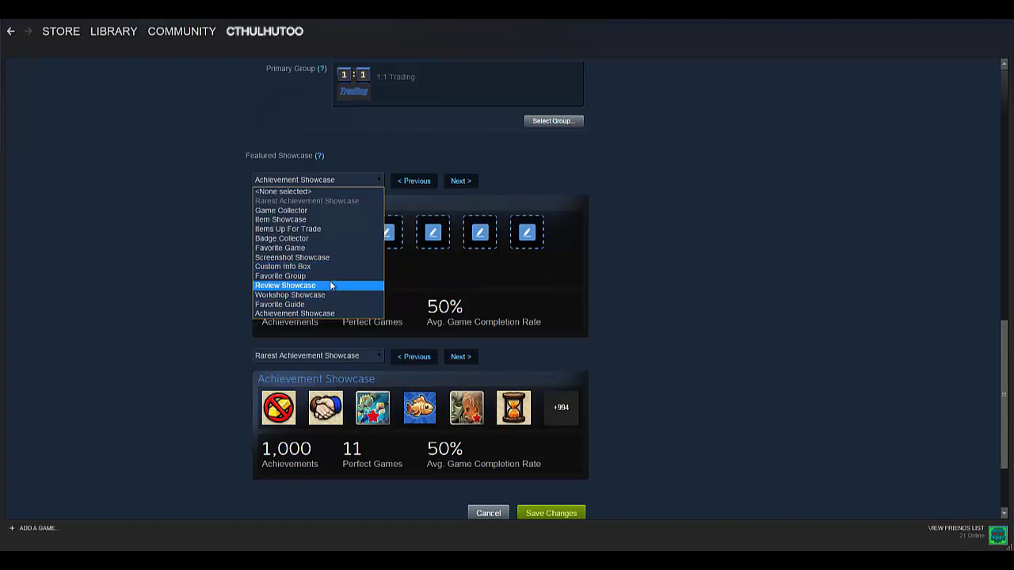
Set Badge Collector as the featured showcase and save the profile changes.
{"action": "left_click", "coordinate": [326, 237]}
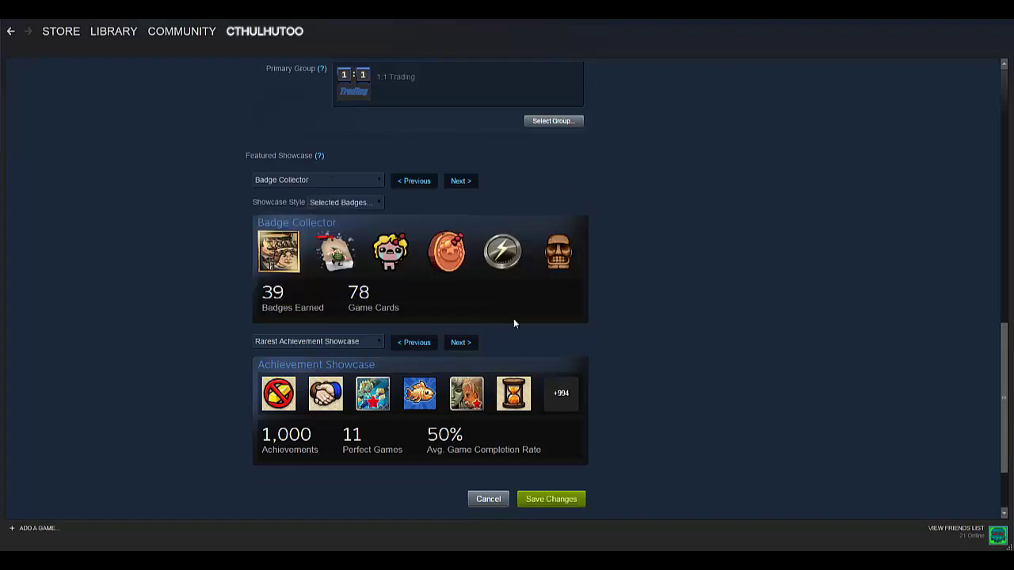
{"action": "mouse_move", "coordinate": [285, 250]}
{"action": "scroll", "coordinate": [589, 321], "scroll_direction": "down", "scroll_amount": 1}
{"action": "scroll", "coordinate": [610, 328], "scroll_direction": "up", "scroll_amount": 3}
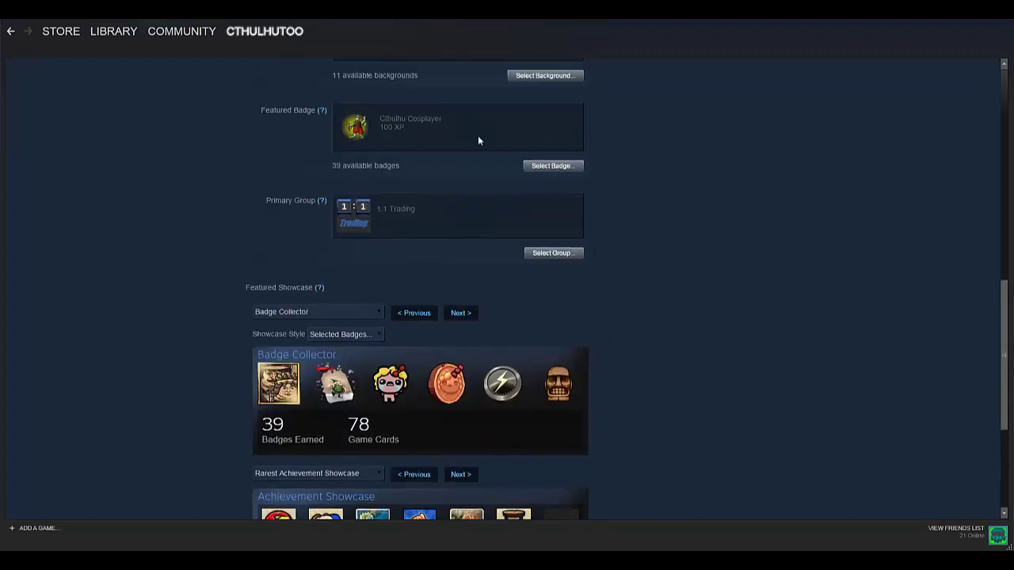
{"action": "scroll", "coordinate": [607, 337], "scroll_direction": "down", "scroll_amount": 4}
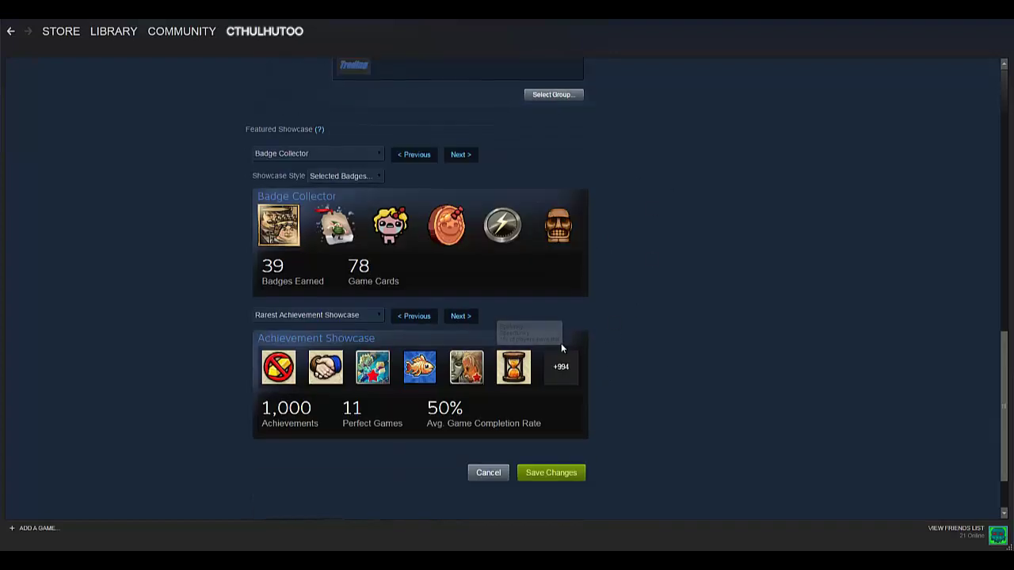
{"action": "left_click", "coordinate": [560, 474]}
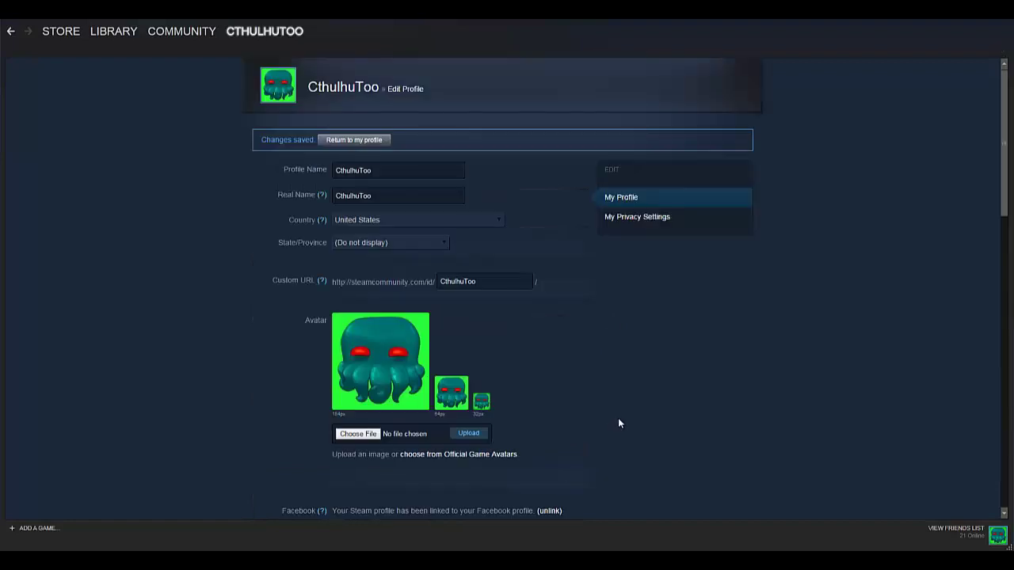
Open the public profile page and scroll through the new background and showcases.
{"action": "left_click", "coordinate": [354, 95]}
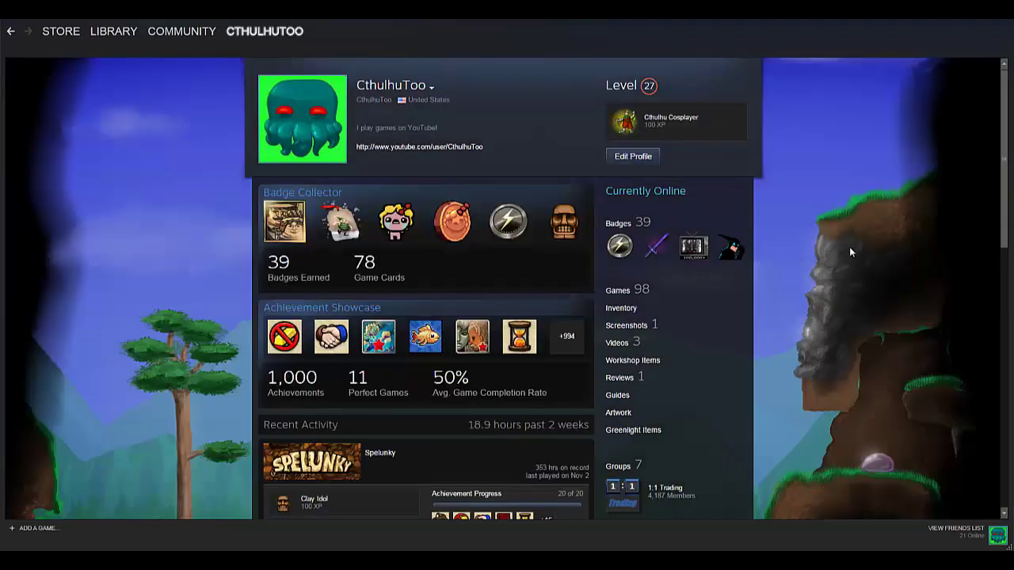
{"action": "scroll", "coordinate": [871, 262], "scroll_direction": "down", "scroll_amount": 1}
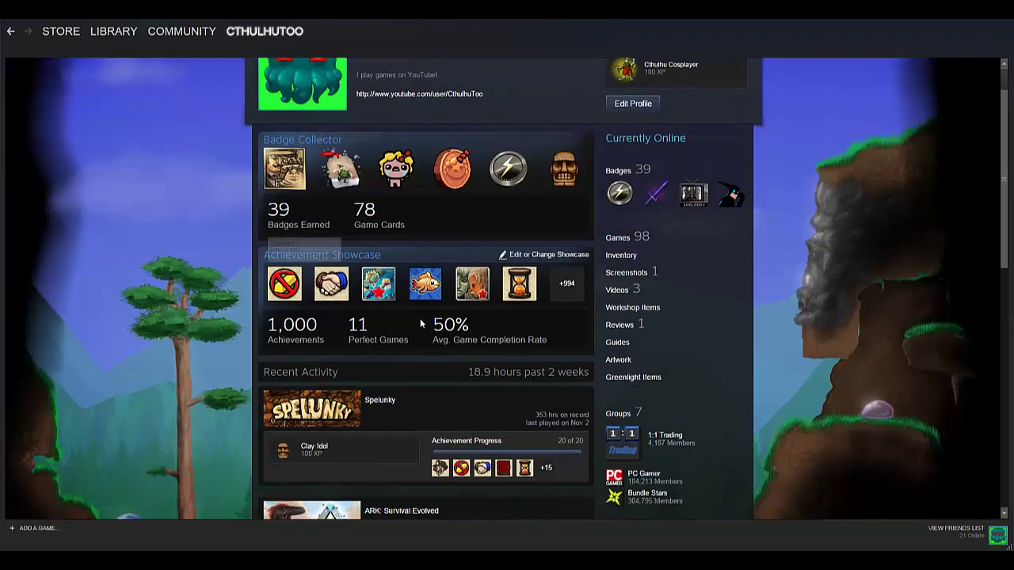
{"action": "scroll", "coordinate": [813, 210], "scroll_direction": "up", "scroll_amount": 1}
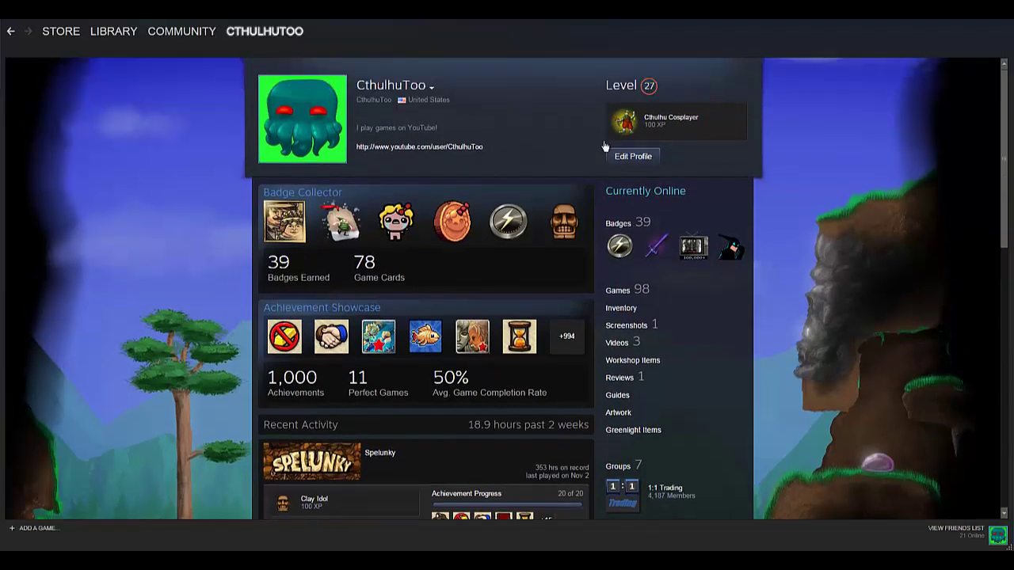
{"action": "scroll", "coordinate": [814, 218], "scroll_direction": "down", "scroll_amount": 9}
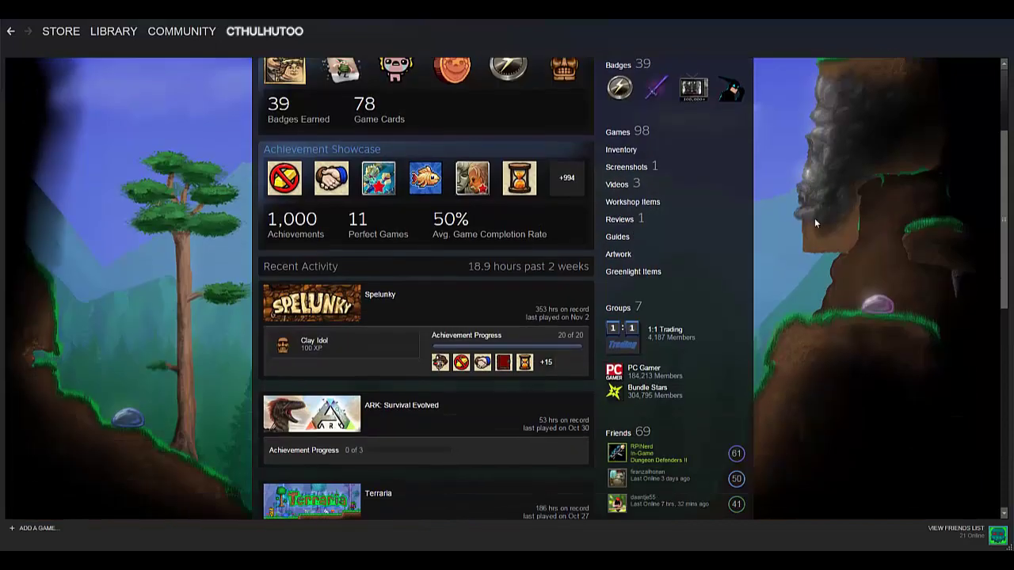
{"action": "scroll", "coordinate": [823, 239], "scroll_direction": "up", "scroll_amount": 6}
{"action": "scroll", "coordinate": [823, 252], "scroll_direction": "up", "scroll_amount": 2}
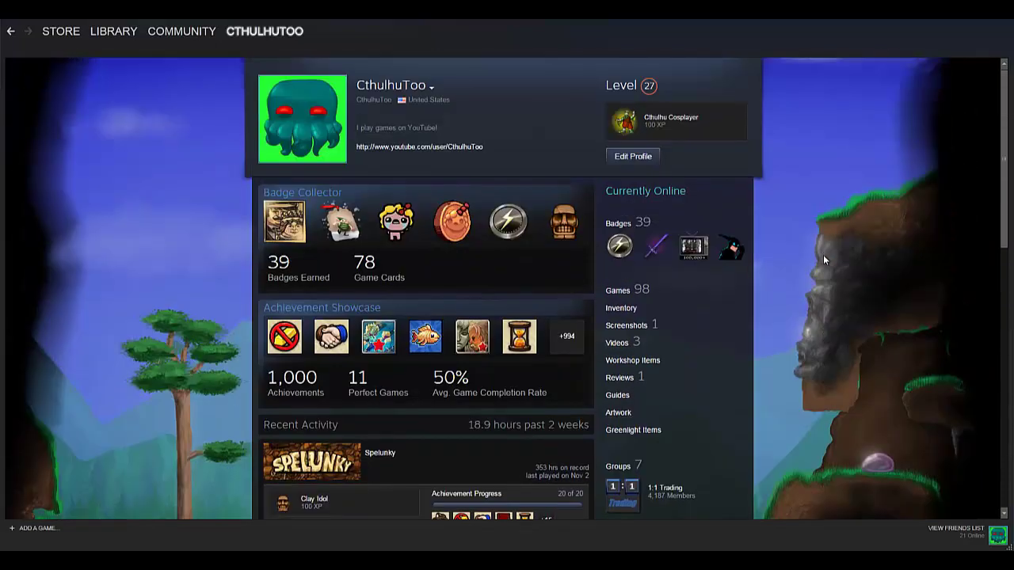